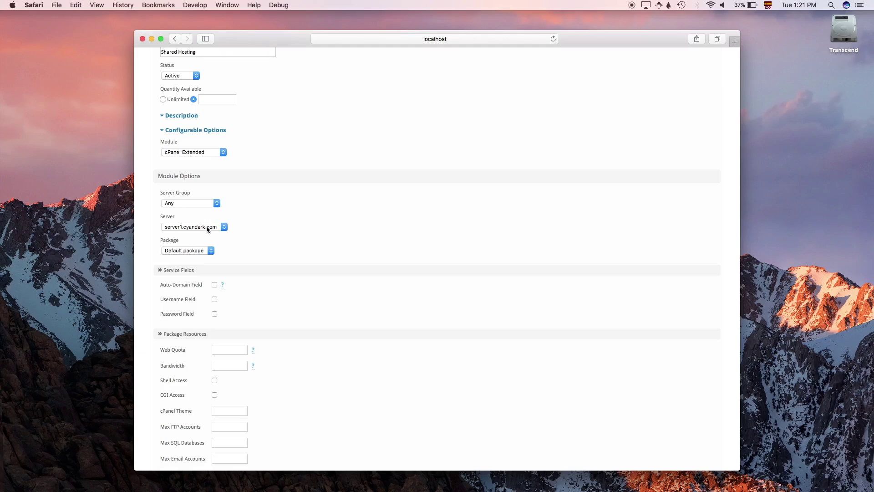
Step: Keep the Default cPanel package and require Username and Password service fields
left_click(205, 252)
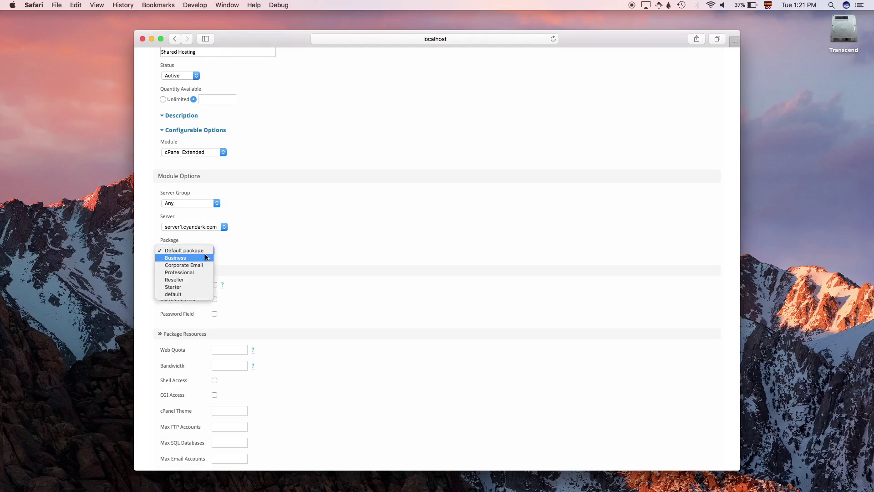
left_click(205, 252)
scroll(205, 254, "down", 5)
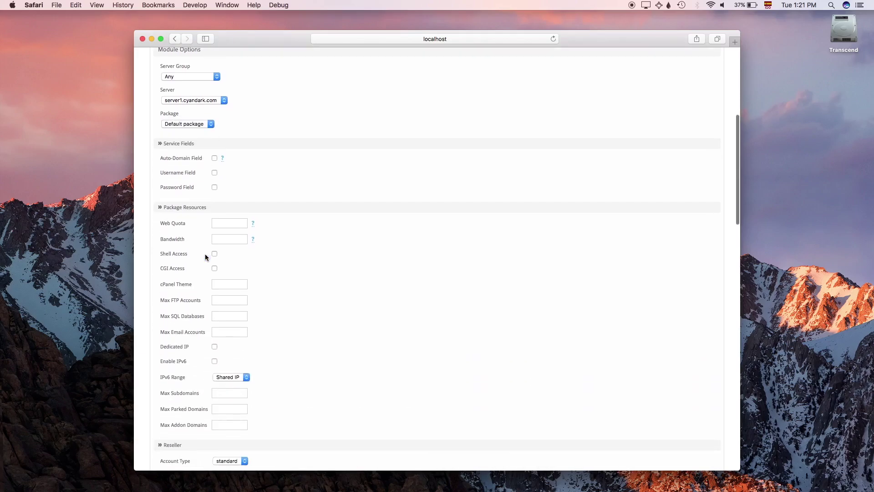
left_click(214, 171)
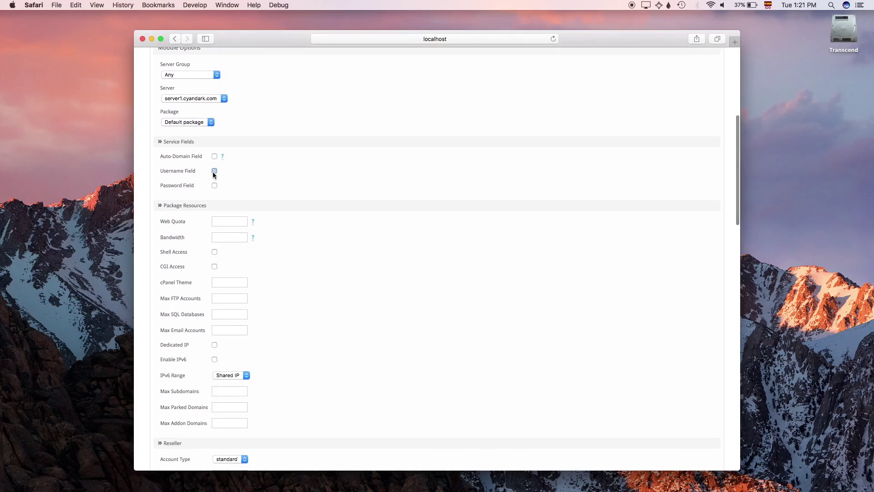
left_click(214, 187)
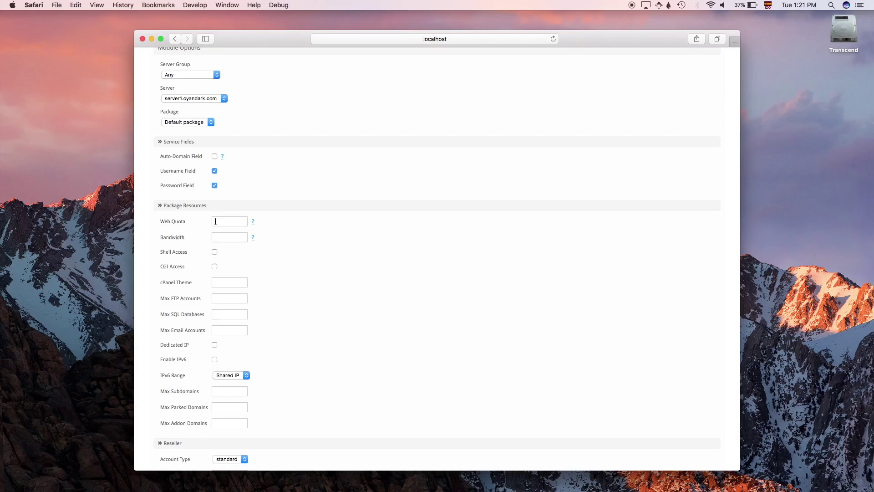
Step: Enable the Dedicated IP option for the package
scroll(216, 221, "down", 4)
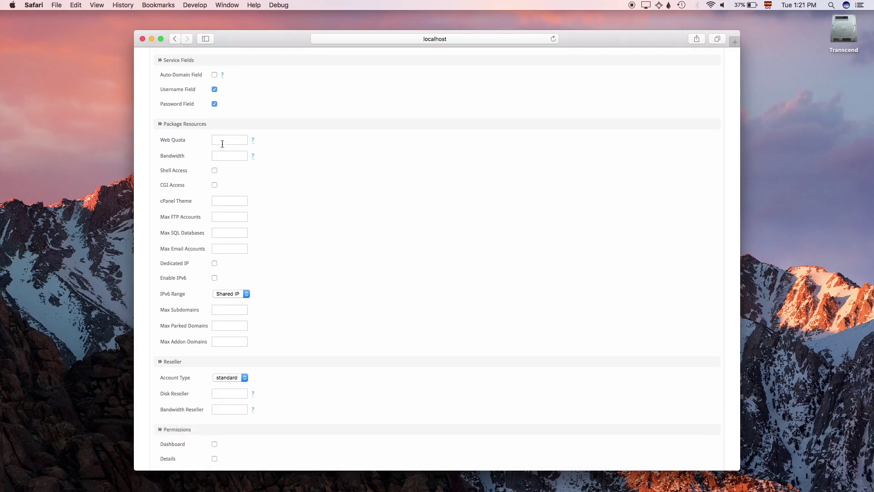
scroll(223, 152, "down", 5)
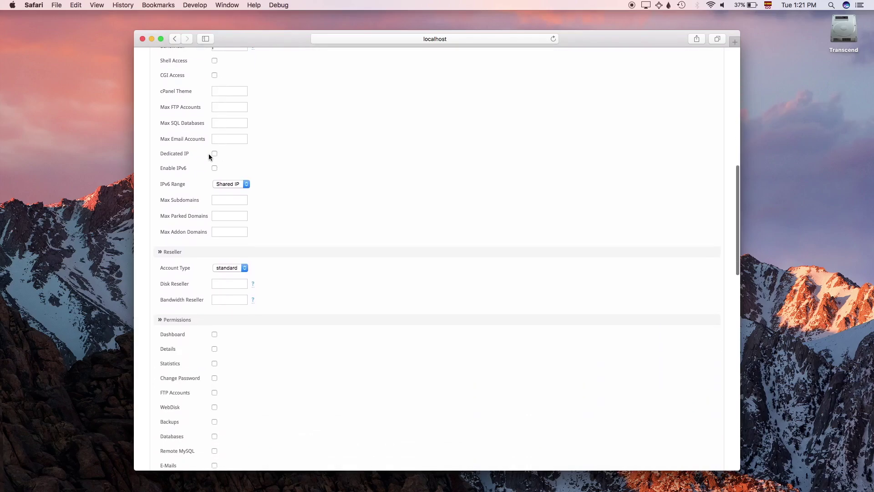
left_click(215, 154)
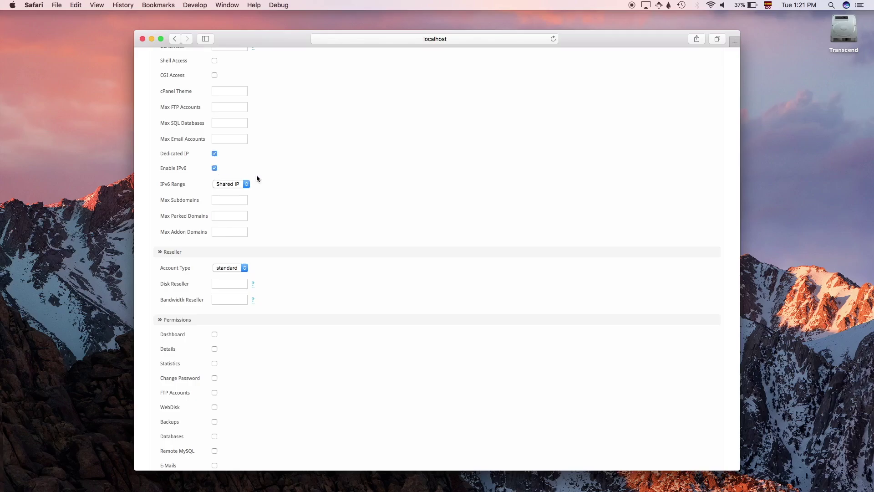
Step: Grant clients the Statistics, SSL Management and Switch permissions
scroll(256, 177, "down", 4)
scroll(256, 177, "down", 1)
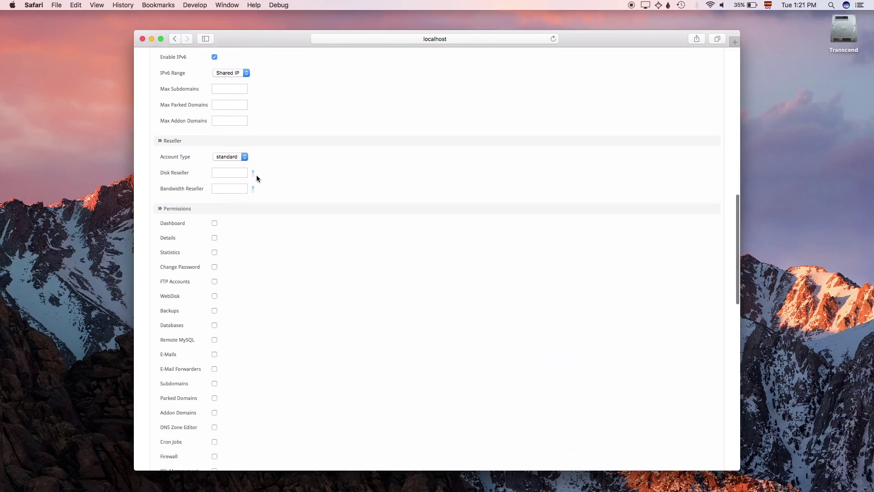
scroll(256, 179, "down", 3)
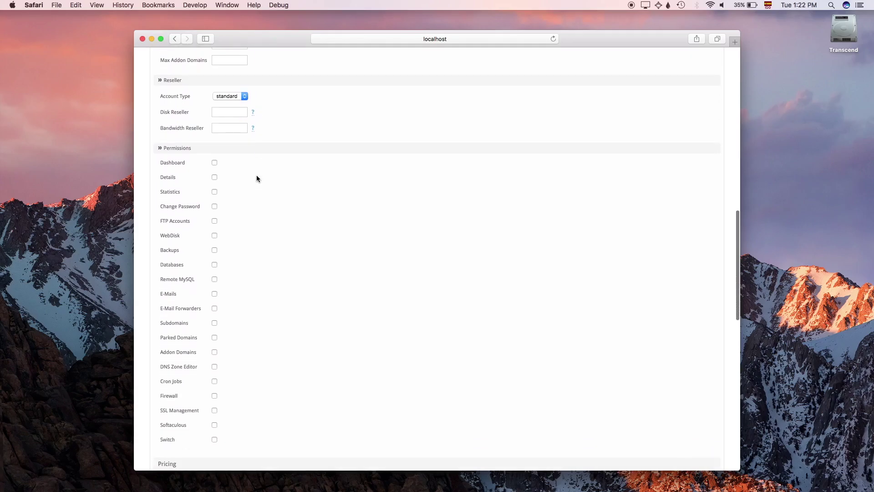
scroll(257, 178, "down", 4)
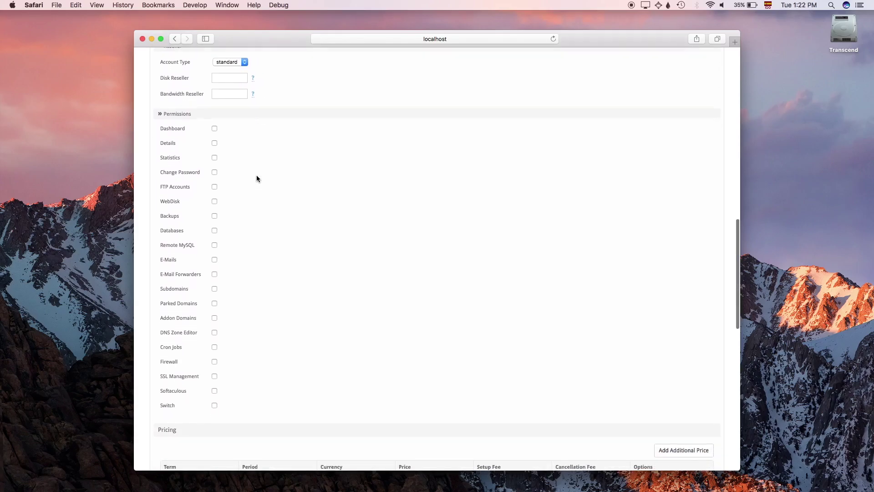
scroll(257, 178, "down", 1)
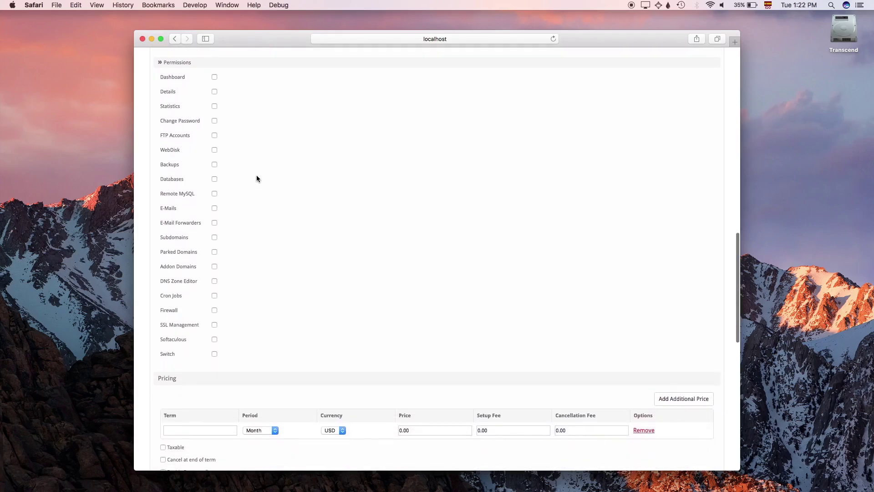
left_click(214, 107)
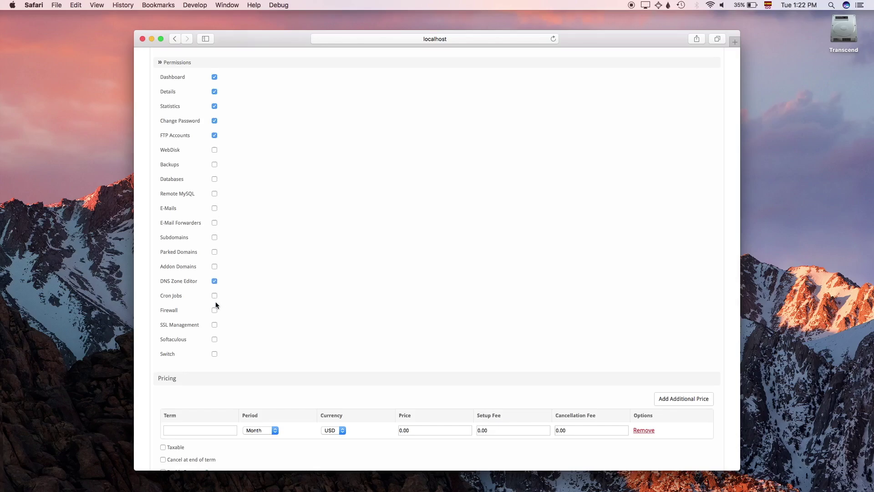
left_click(214, 328)
left_click(215, 353)
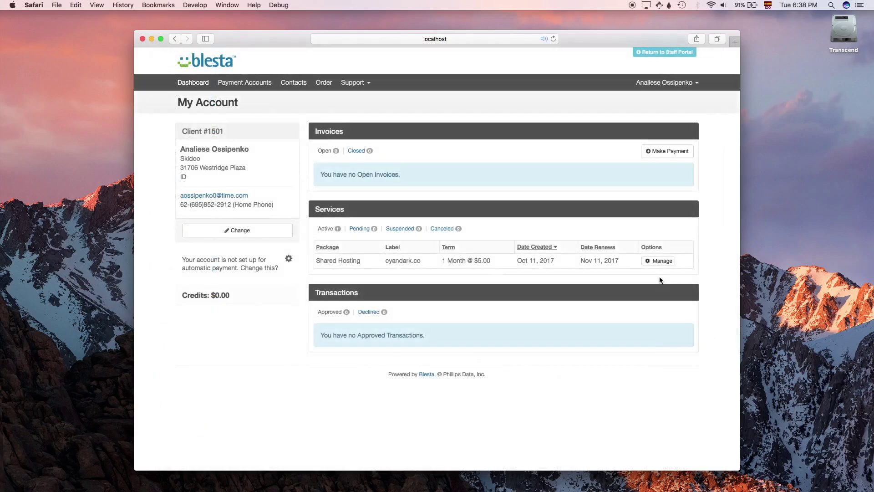
Step: Manage the cyandark.co Shared Hosting service and show its Login to App options
left_click(658, 264)
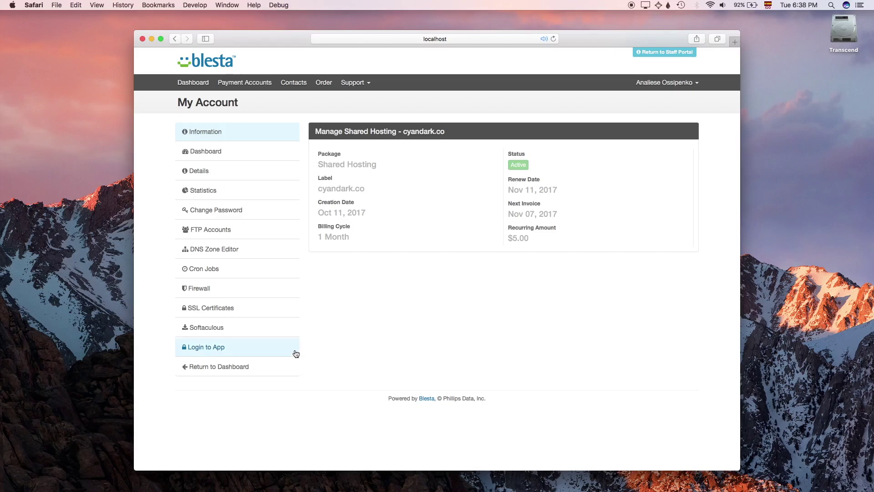
left_click(230, 348)
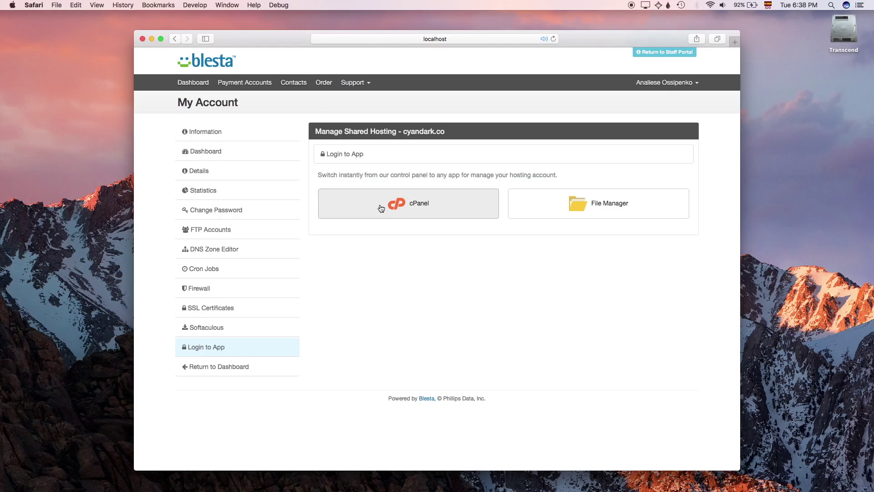
left_click(590, 204)
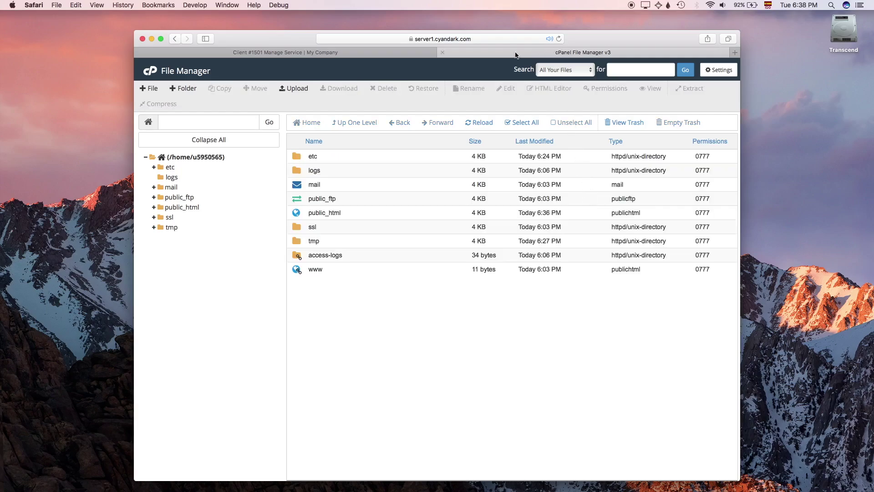
left_click(443, 52)
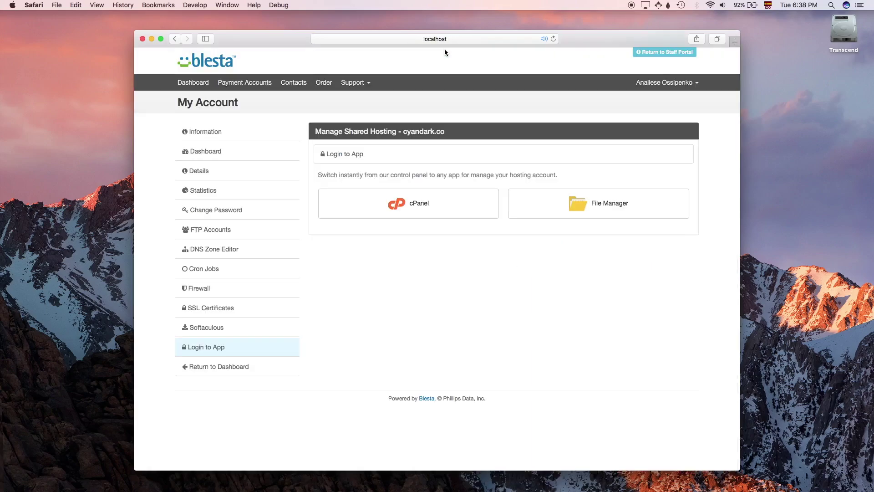
Step: Log into the cyandark.co cPanel dashboard in a new tab and browse its tools
left_click(419, 204)
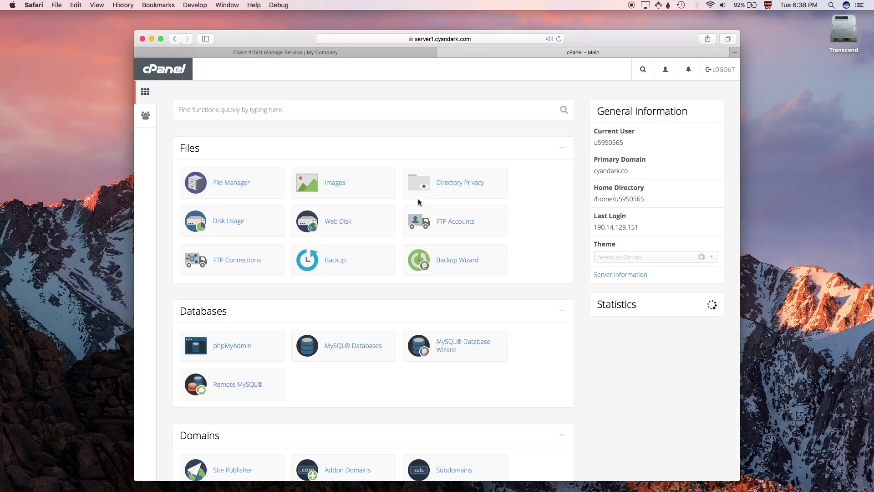
scroll(418, 201, "down", 15)
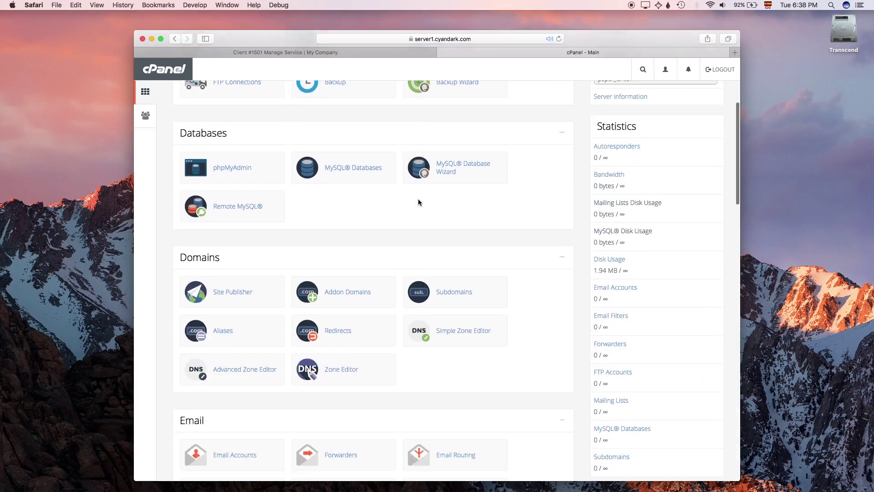
scroll(418, 202, "down", 12)
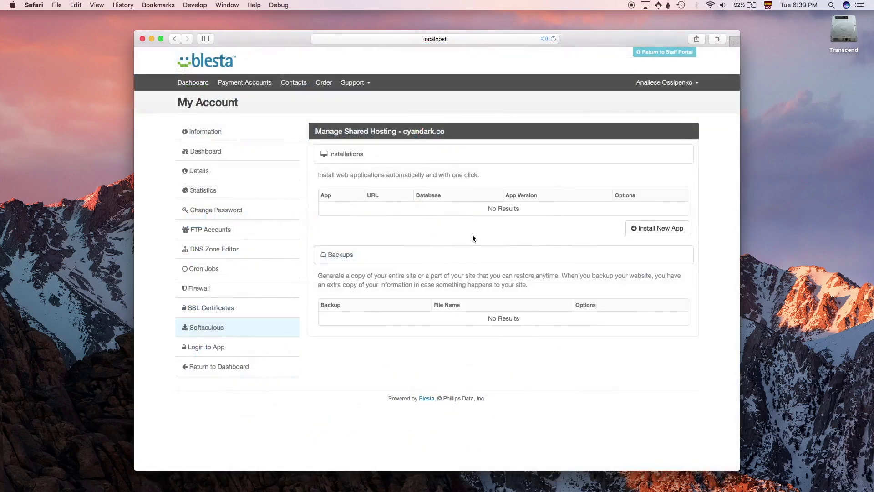
Step: Start a new app install, search for 'Word' and select WordPress
left_click(660, 235)
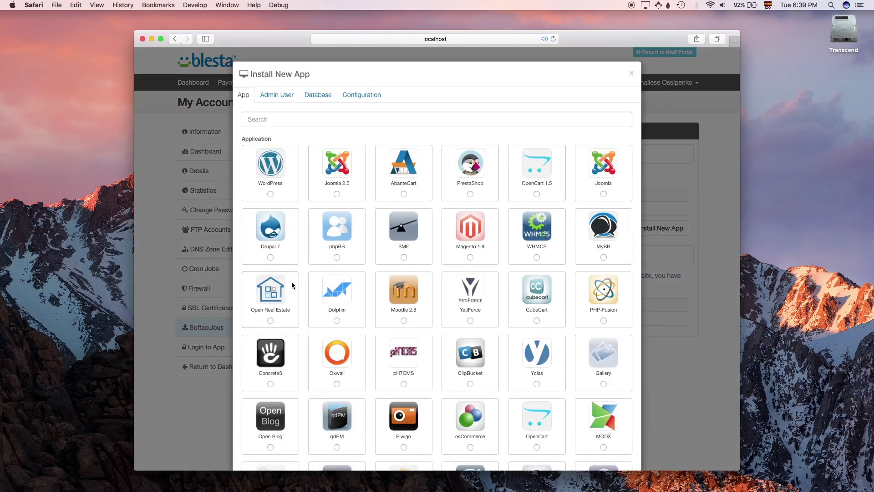
scroll(292, 284, "down", 20)
scroll(291, 277, "up", 20)
left_click(253, 117)
type("Word")
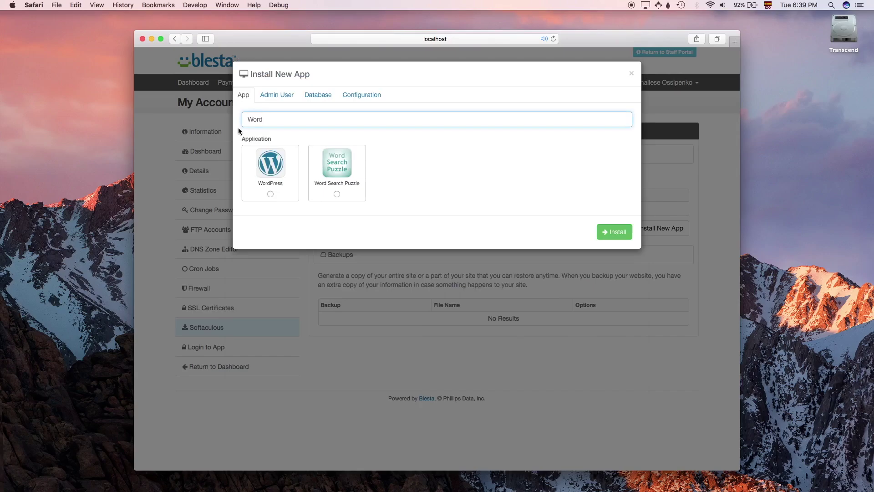
left_click(270, 195)
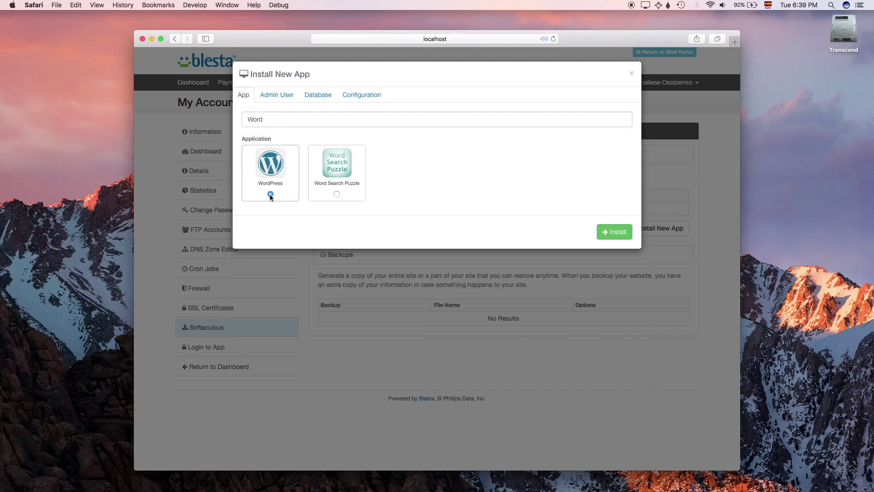
Step: Enter admin username 'admin', the admin password and the admin e-mail address
left_click(283, 94)
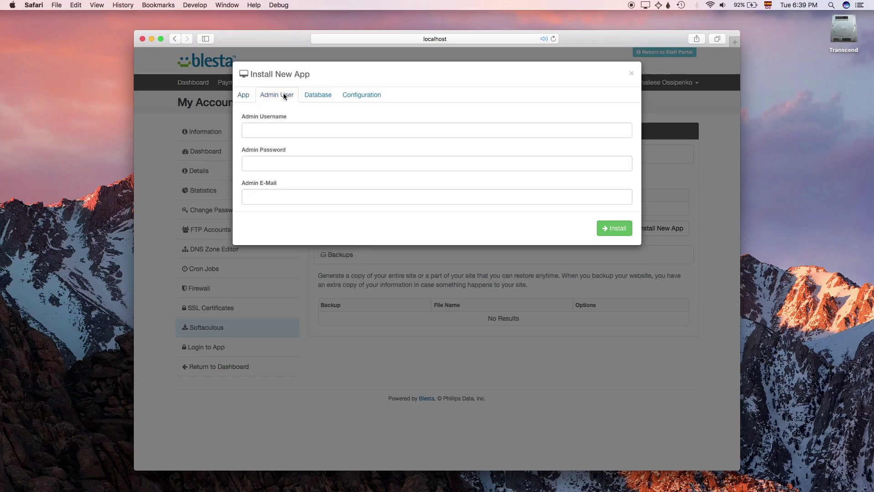
left_click(276, 130)
type("admin")
key("Tab")
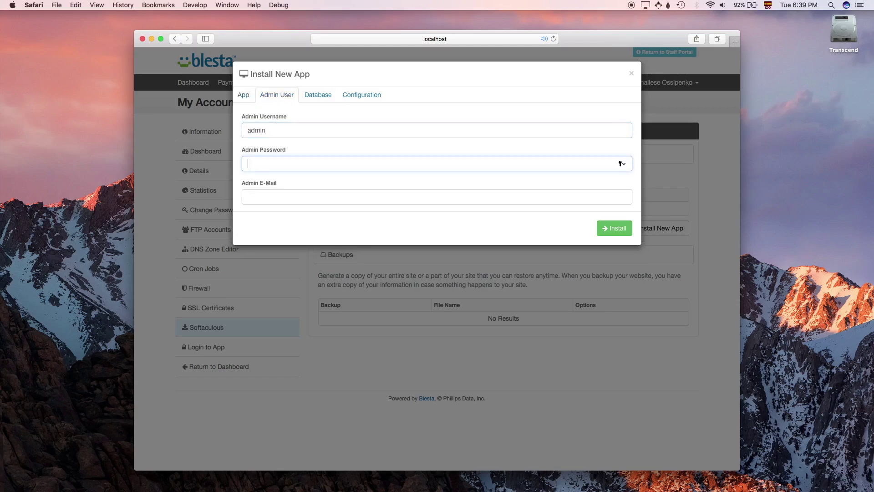
type("password1")
left_click(265, 195)
Step: Set the database name and username to 'blog' and enter a database password
left_click(308, 97)
left_click(300, 127)
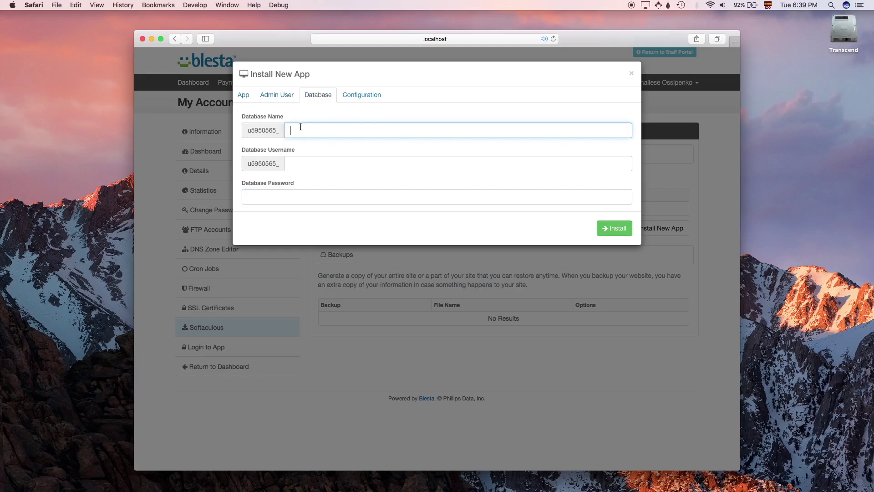
type("blog")
left_click(305, 163)
type("blog")
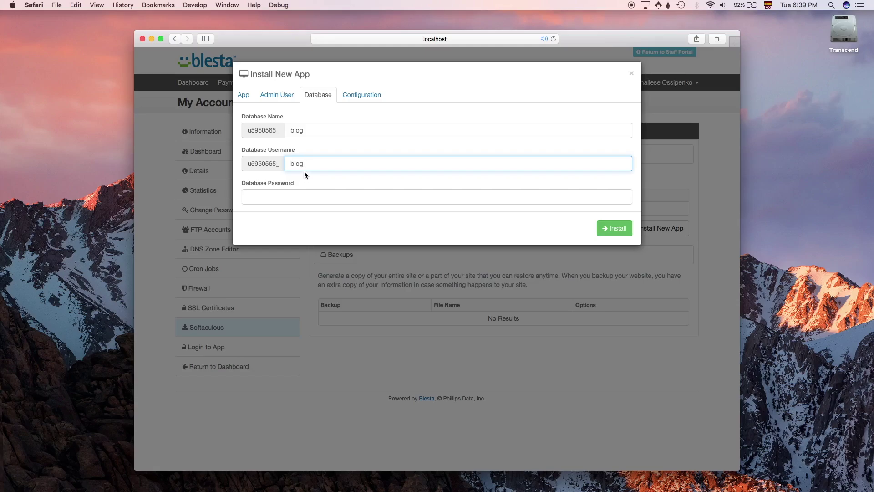
left_click(304, 192)
type("•")
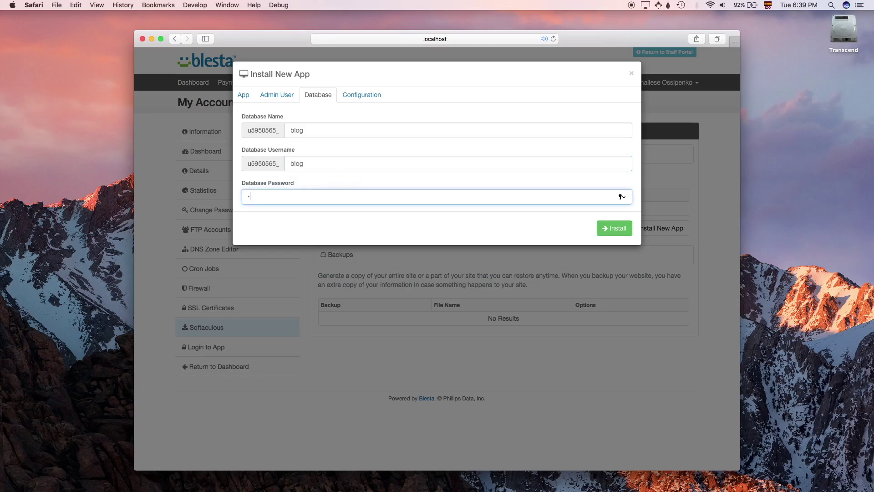
type("••••••••")
left_click(356, 98)
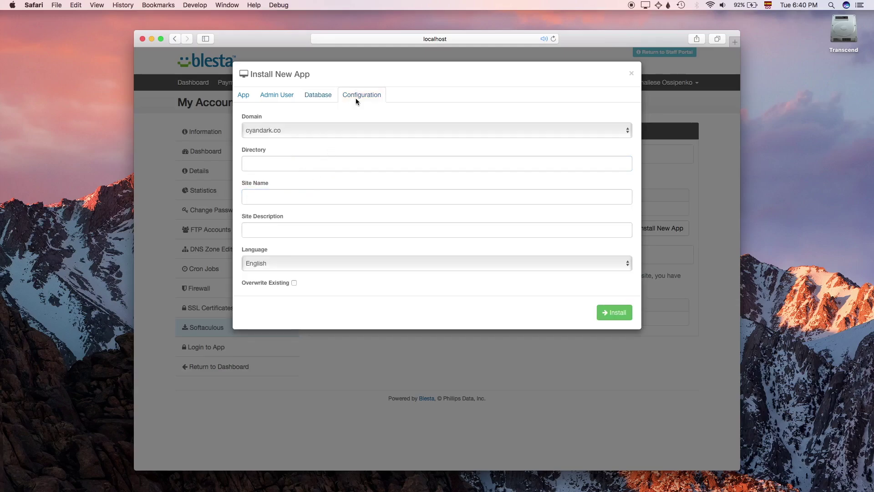
Step: Install WordPress as 'My blog', described 'My first blog', with Overwrite Existing enabled
left_click(342, 202)
type("My blog")
left_click(343, 230)
type("My first blog")
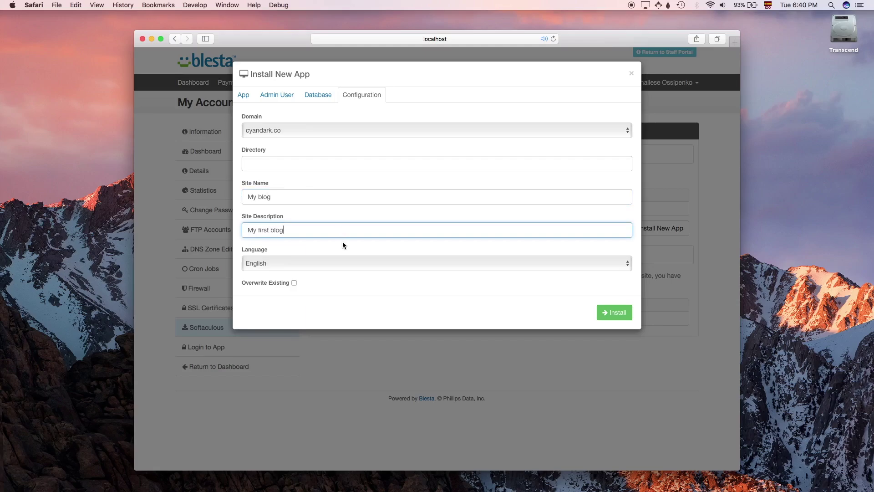
left_click(291, 284)
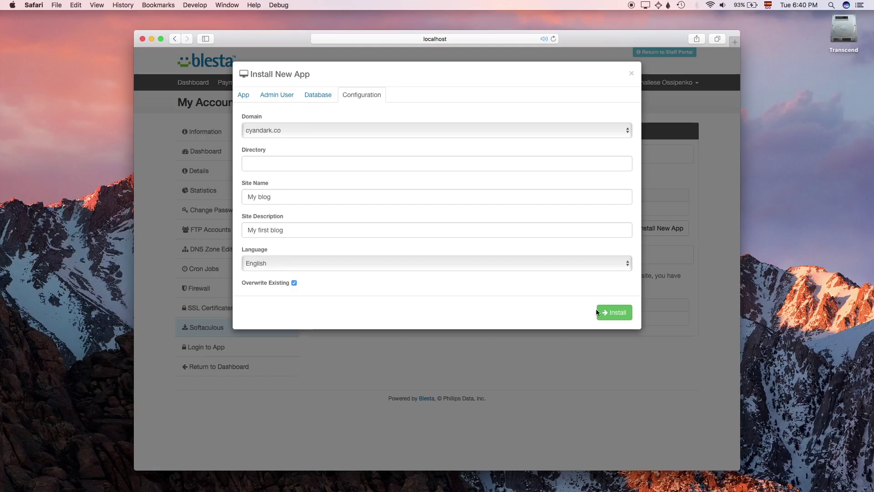
left_click(613, 314)
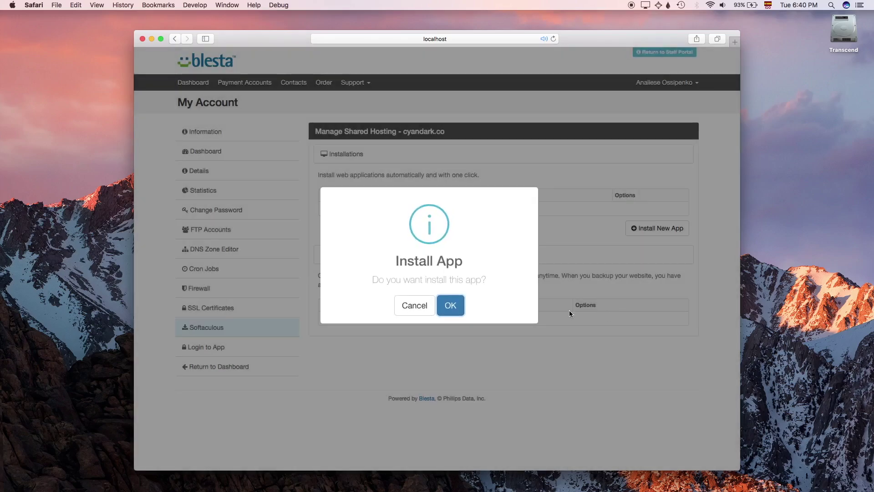
left_click(447, 314)
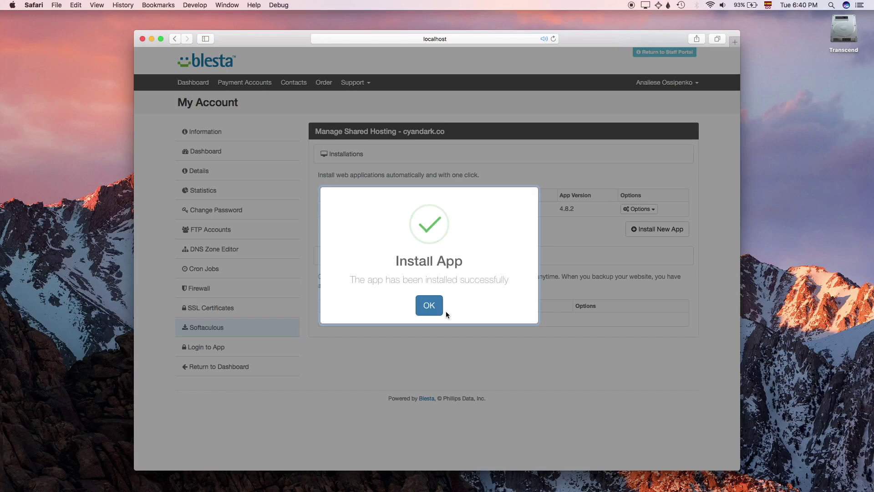
left_click(430, 306)
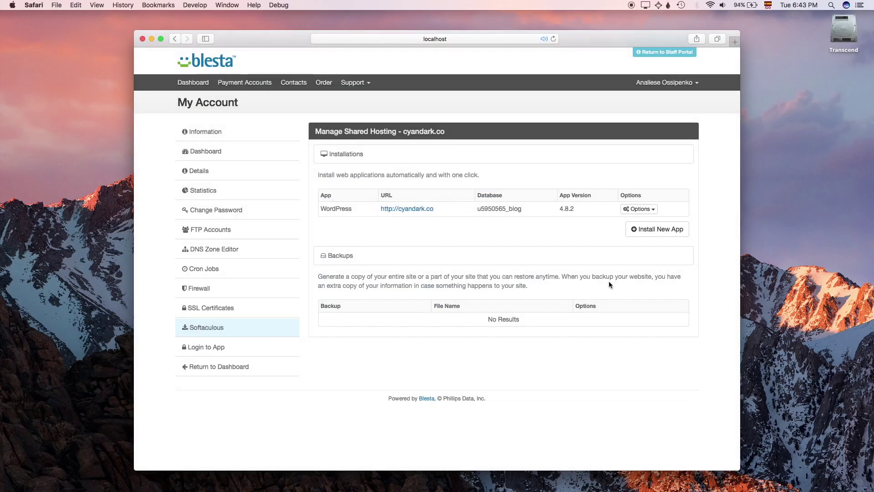
Step: Sign on to the cyandark.co WordPress admin dashboard from the installation's Options
left_click(653, 211)
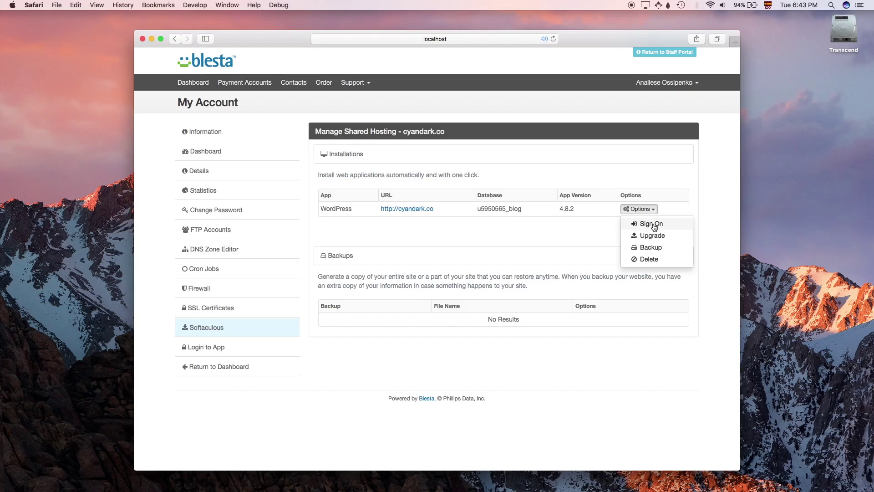
left_click(654, 227)
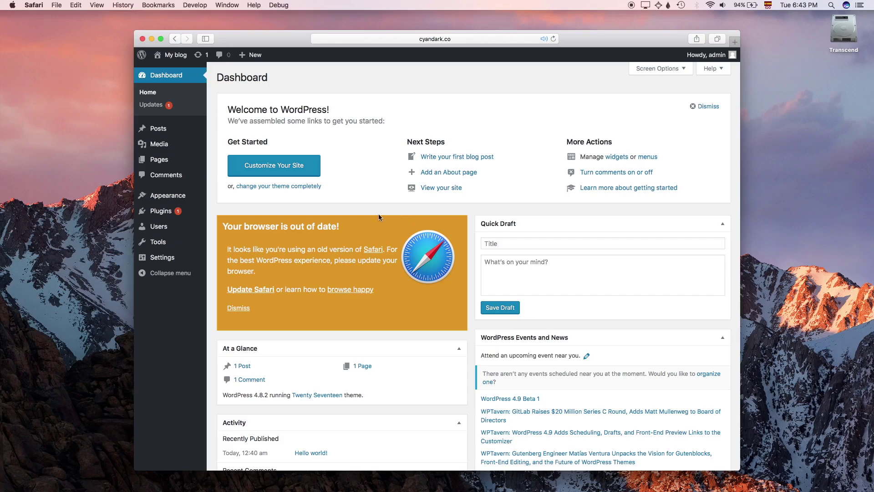
Step: Go to the Posts section of the WordPress admin
left_click(184, 131)
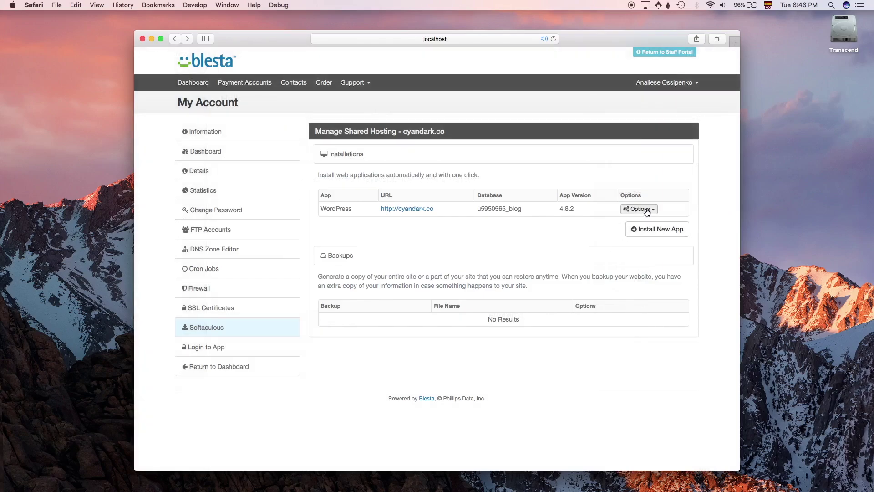
Step: Create and confirm a backup of the cyandark.co WordPress installation
left_click(646, 210)
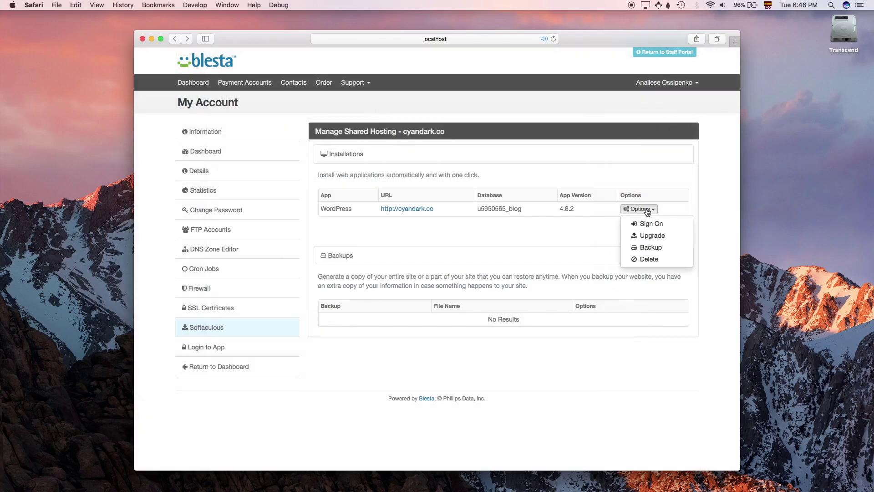
left_click(647, 247)
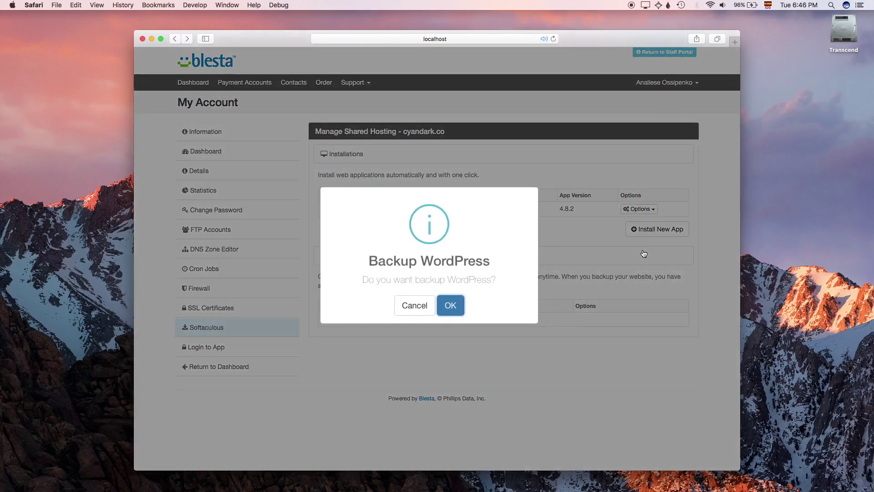
left_click(452, 315)
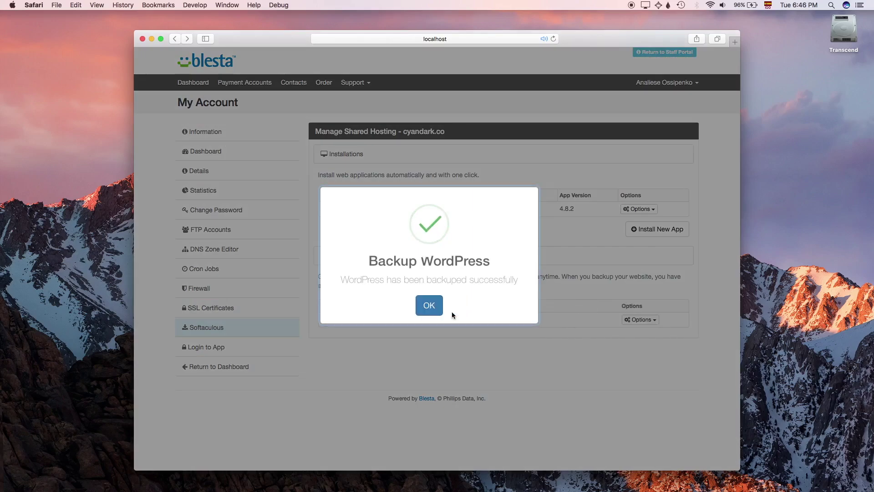
left_click(429, 306)
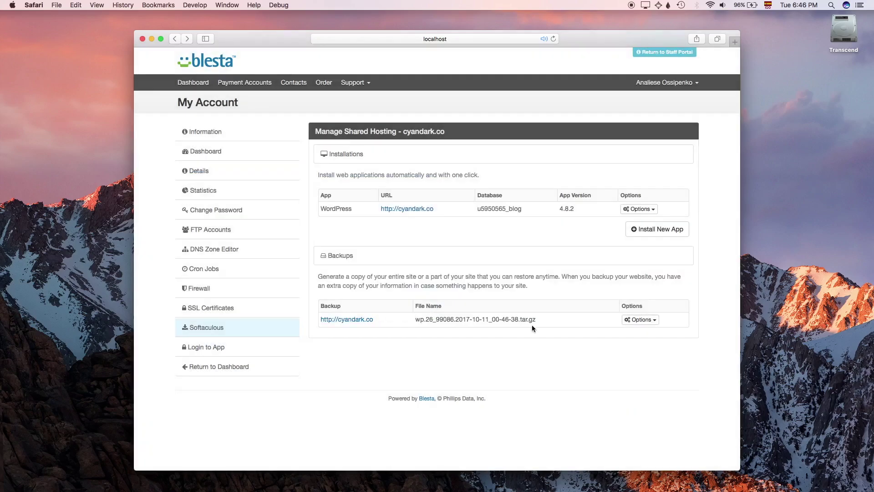
Step: Restore the WordPress site from the new backup and confirm the restore
left_click(627, 322)
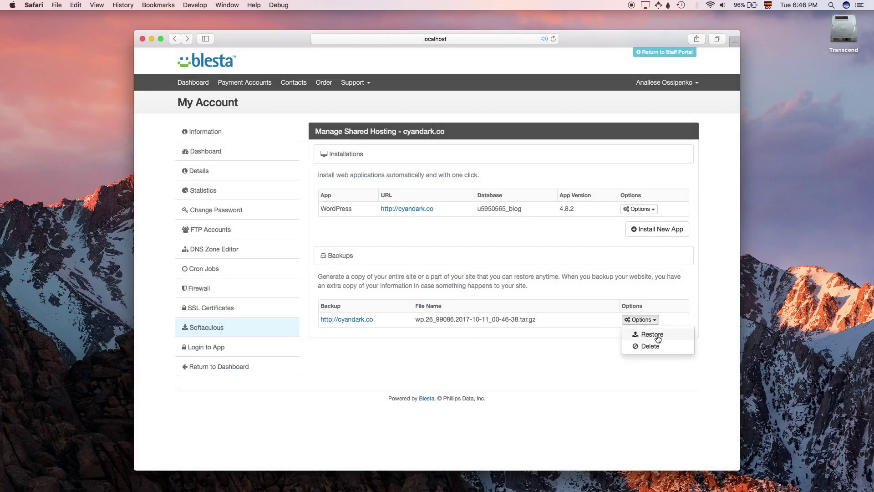
left_click(658, 336)
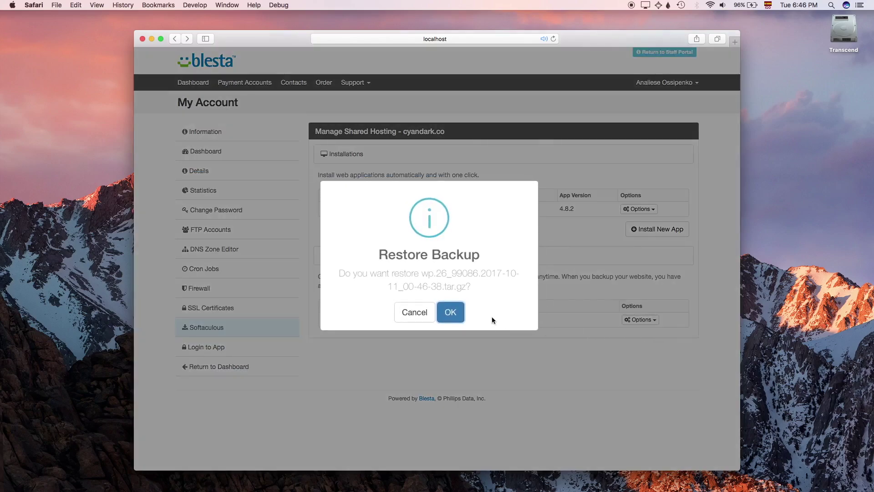
left_click(453, 313)
left_click(428, 313)
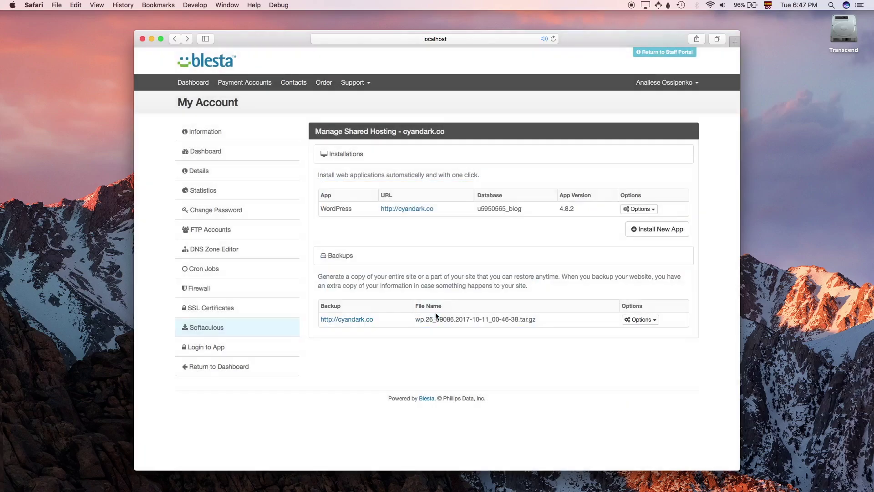
Step: Delete the backup file and confirm its removal
left_click(654, 321)
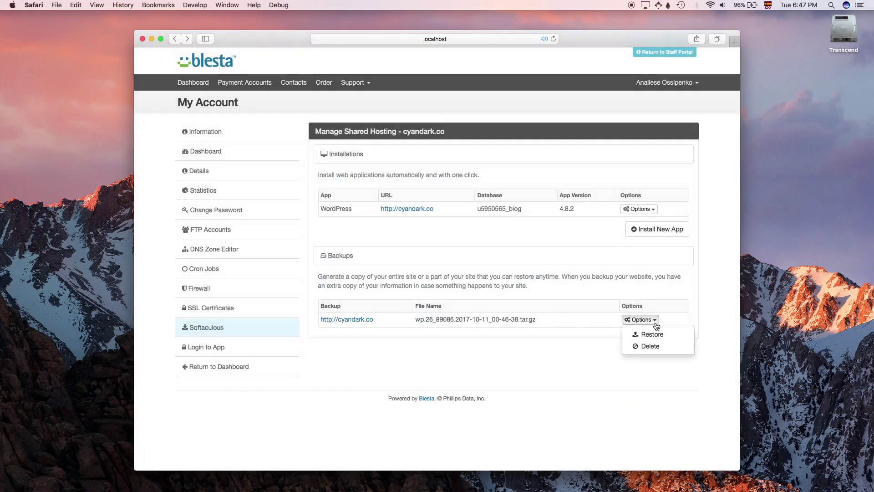
left_click(656, 347)
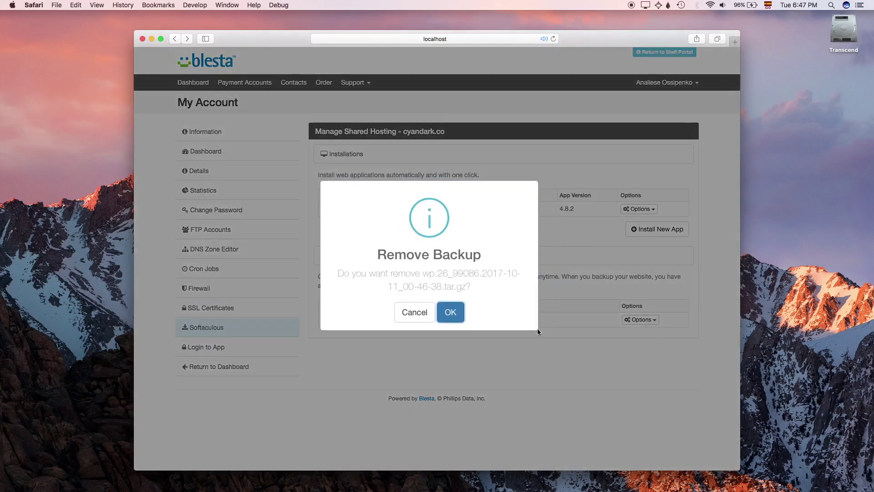
left_click(462, 316)
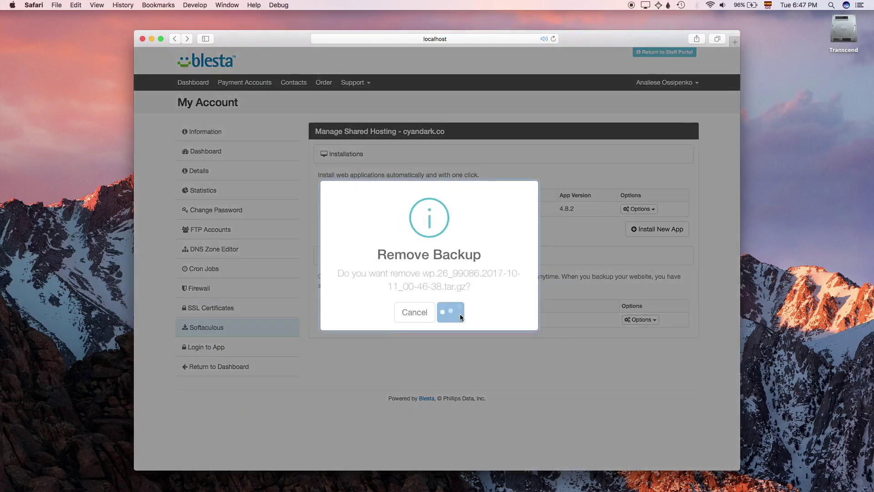
left_click(436, 313)
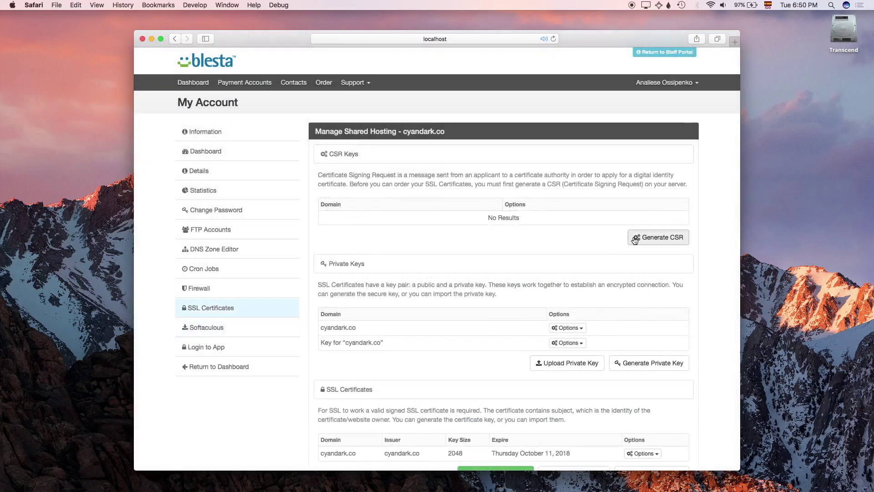
Step: Fill a new CSR form with San Francisco, CA, US, CyanDark, Technology and a contact e-mail
left_click(635, 240)
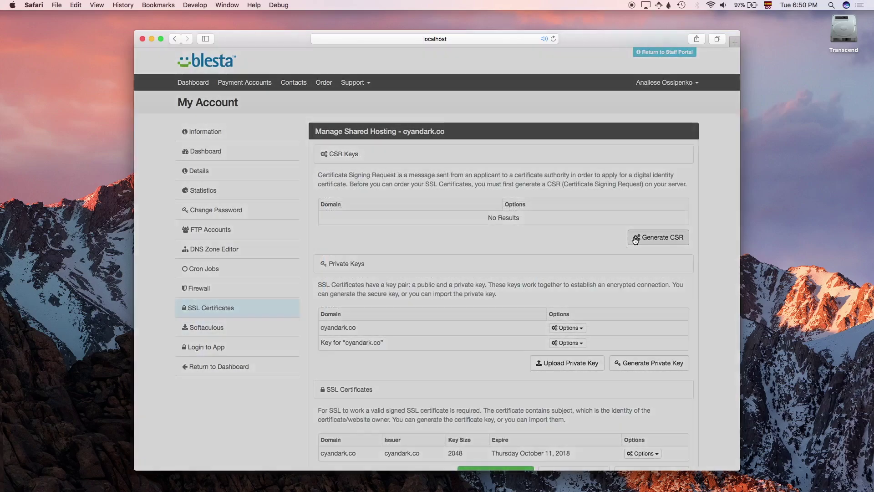
left_click(540, 151)
type("San Francisco")
left_click(539, 179)
type("CA")
left_click(539, 210)
type("US")
left_click(539, 243)
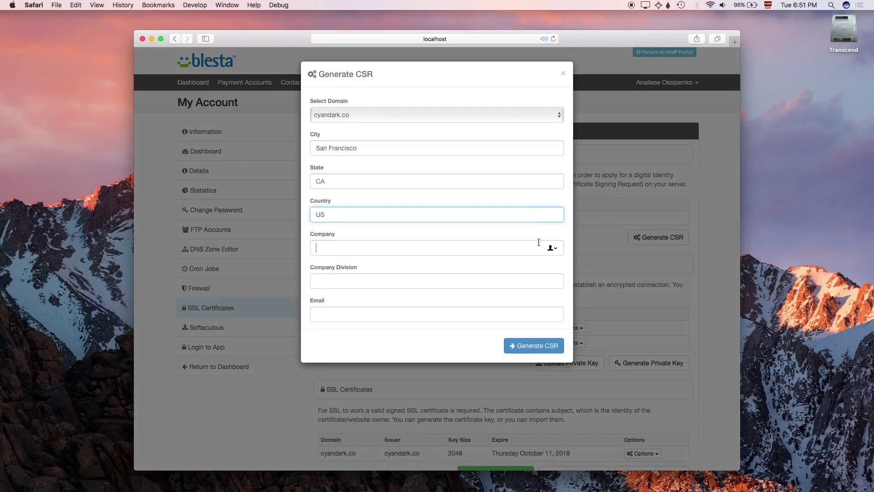
type("CyanDark")
left_click(543, 280)
type("Technology")
left_click(541, 313)
Step: Generate the cyandark.co CSR and confirm it
left_click(537, 347)
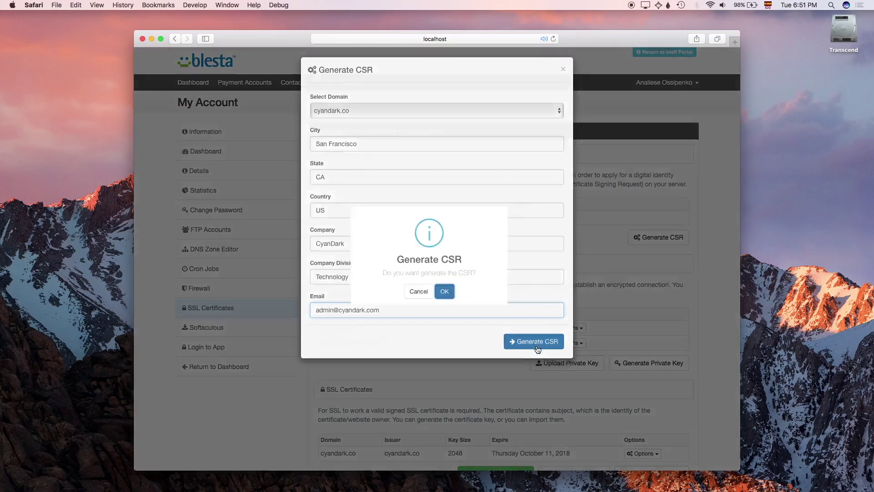
left_click(452, 307)
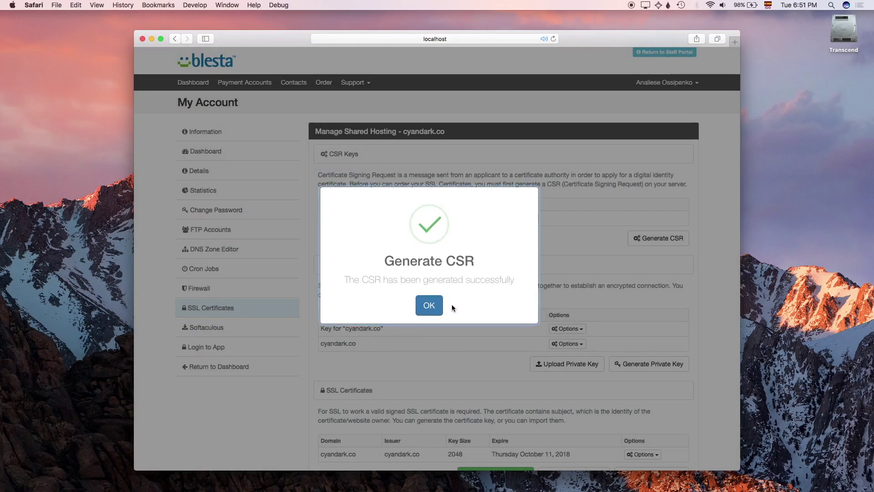
left_click(435, 308)
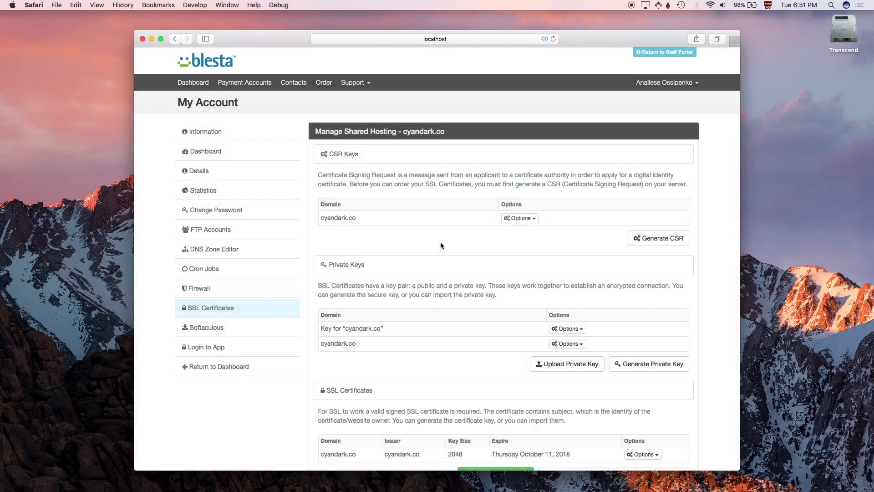
Step: View and then collapse the cyandark.co CSR text, and expand its RSA private key
left_click(445, 224)
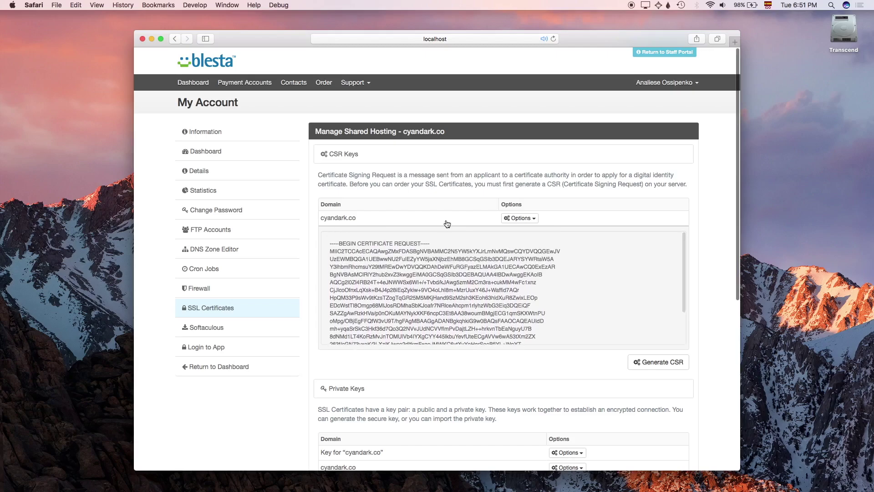
left_click(446, 224)
scroll(446, 318, "down", 3)
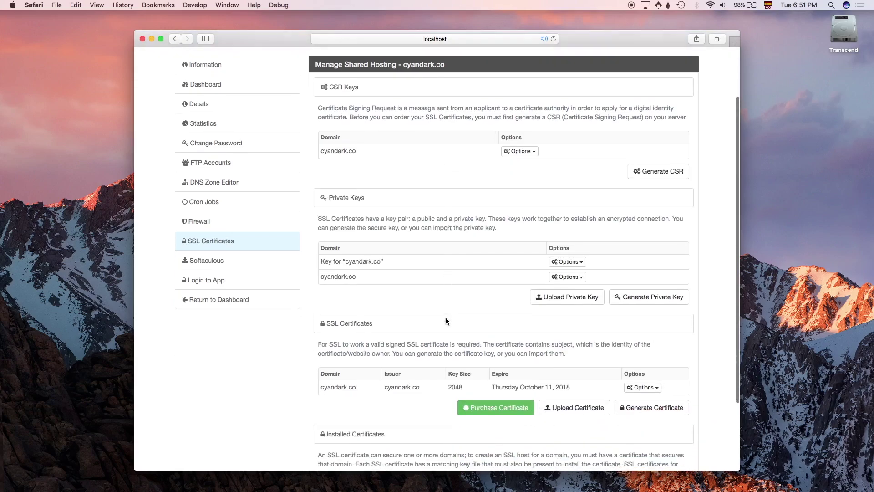
left_click(449, 267)
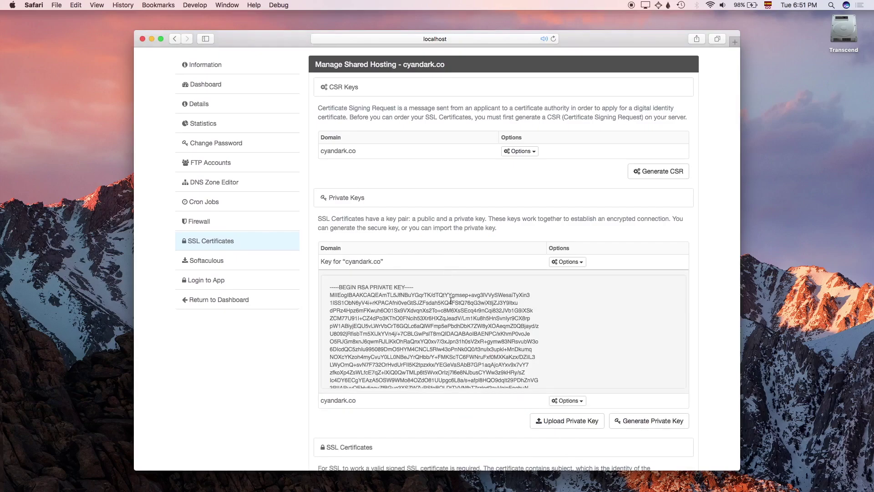
scroll(453, 316, "down", 5)
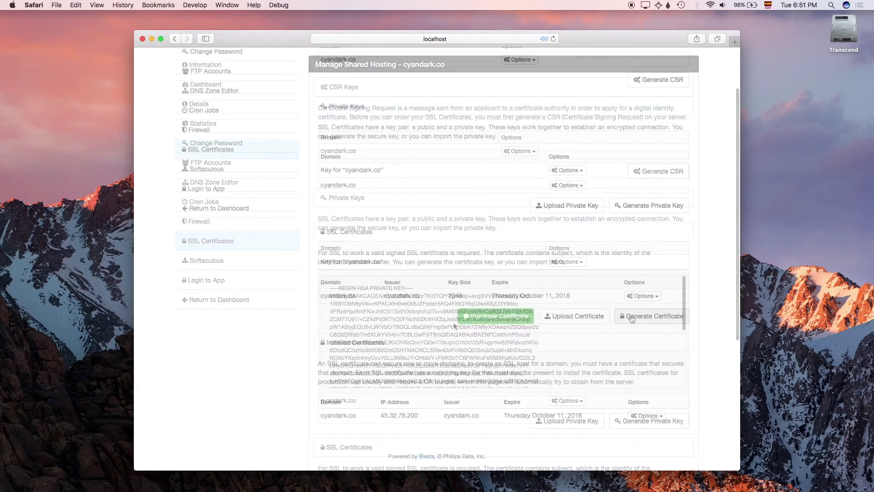
Step: Fill the certificate form with San Francisco, CA, US, CyanDark, Technology and a contact e-mail
left_click(630, 315)
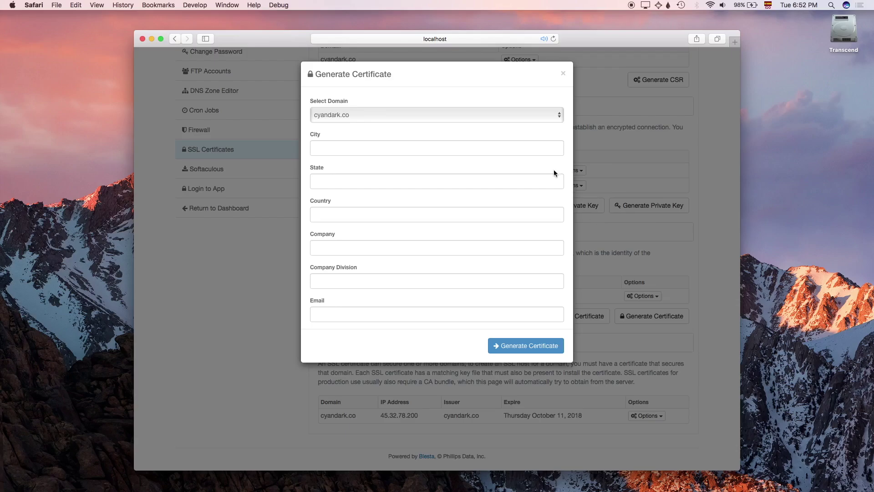
left_click(532, 152)
type("San Francisco")
left_click(527, 180)
type("CA")
left_click(520, 214)
type("US")
left_click(517, 248)
type("CyanDark")
key("Tab")
type("Technology")
key("Tab")
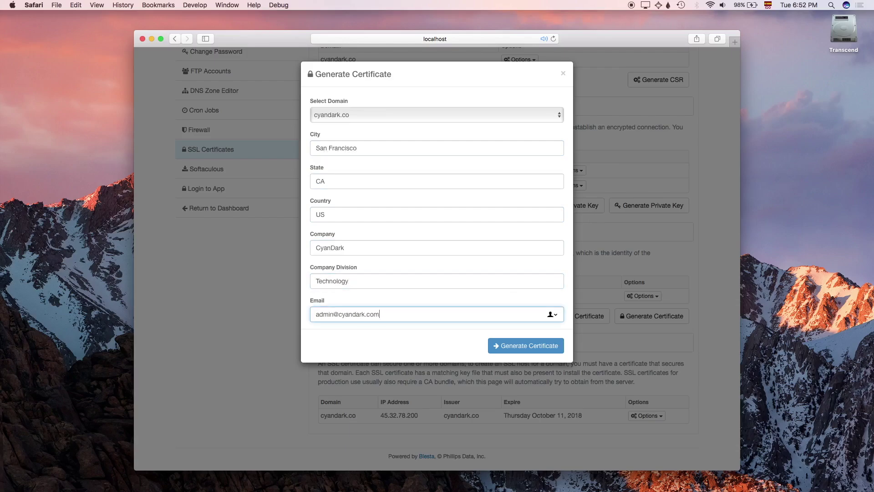
Step: Issue the self-signed cyandark.co certificate
left_click(522, 345)
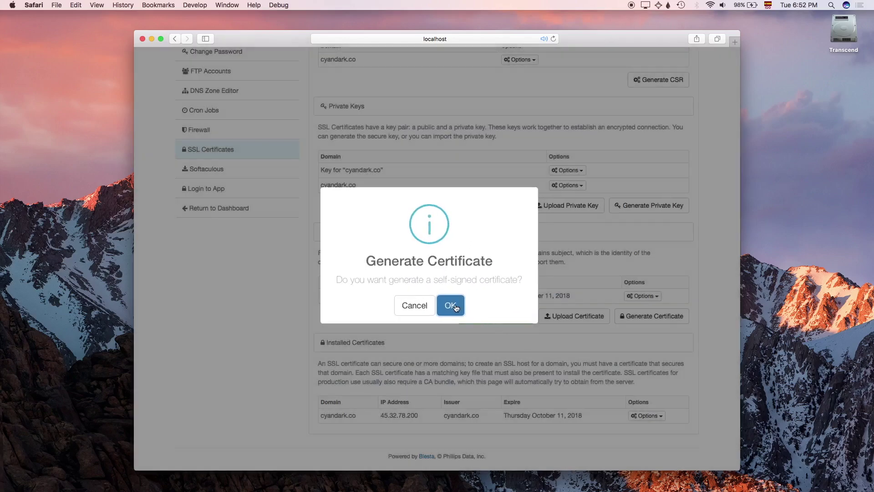
left_click(454, 307)
left_click(437, 306)
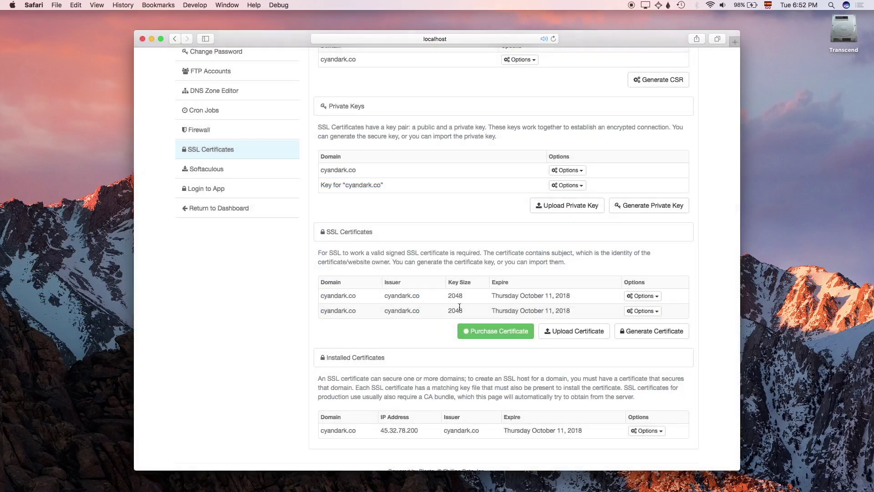
Step: Install the newly generated cyandark.co certificate
scroll(526, 310, "down", 1)
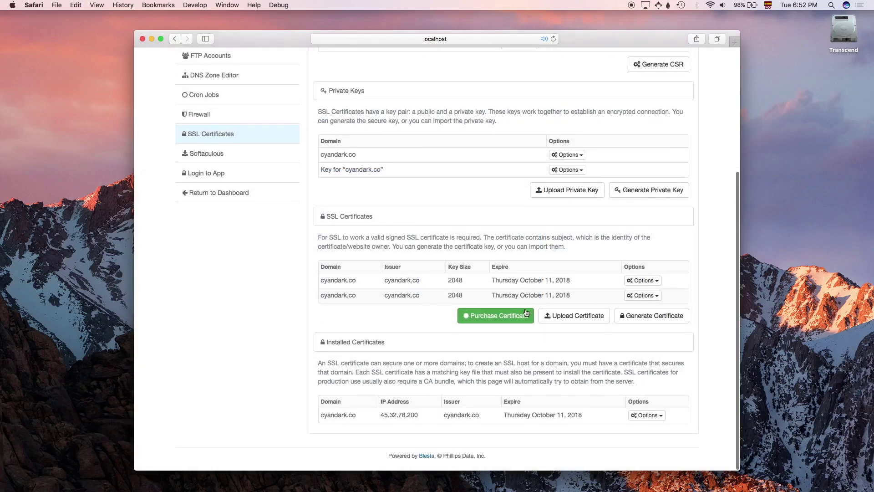
left_click(642, 296)
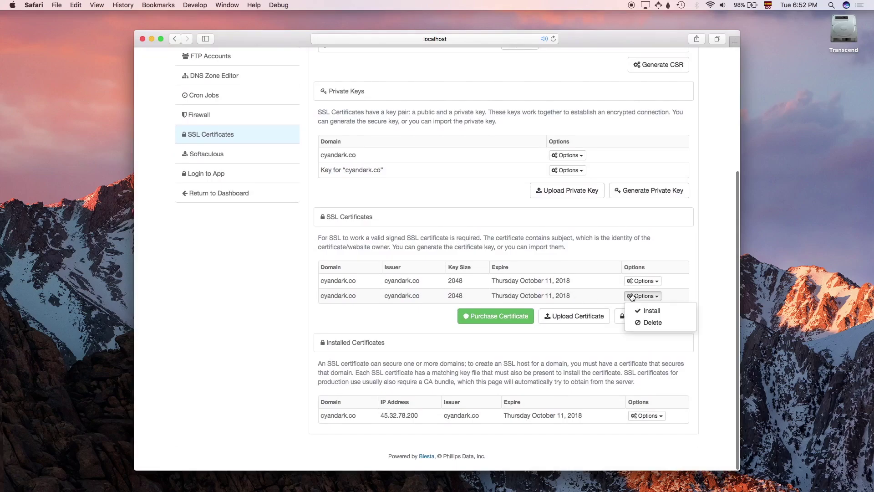
left_click(652, 311)
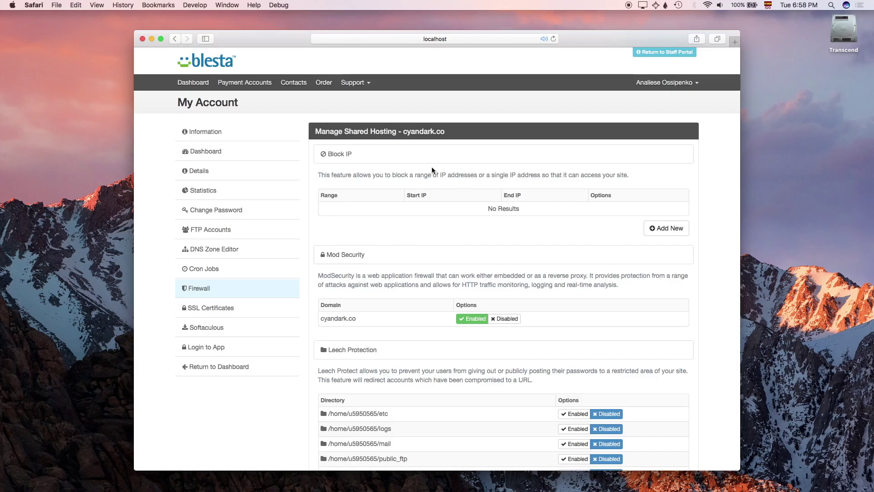
Step: Add 45.8.0.0-45.8.255.255 as a blocked IP range in the Firewall
left_click(651, 228)
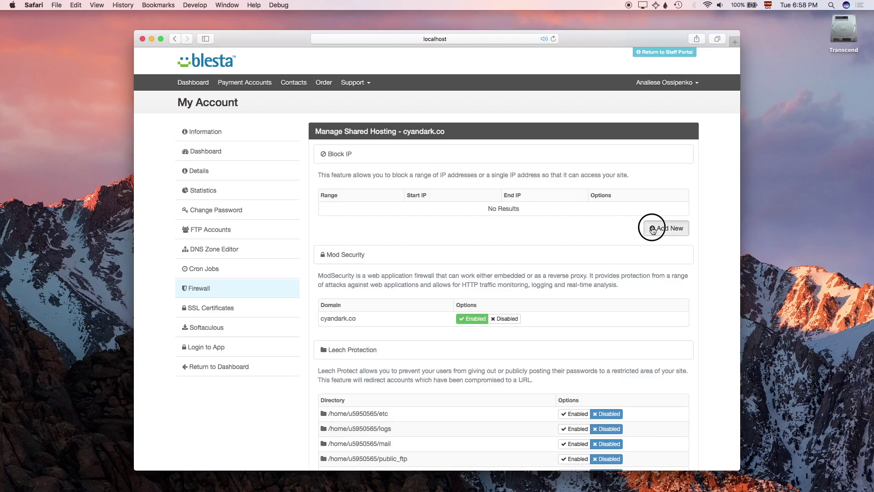
type("45.8.0.0-45.8.255.255")
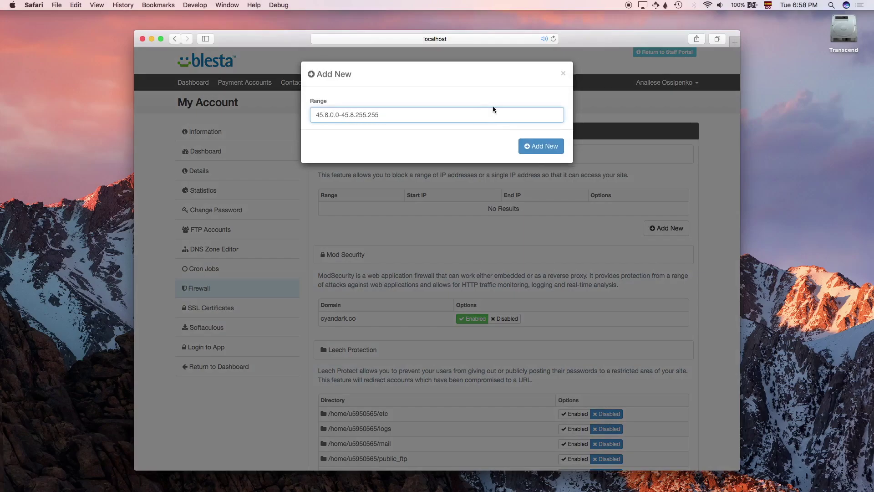
left_click(534, 145)
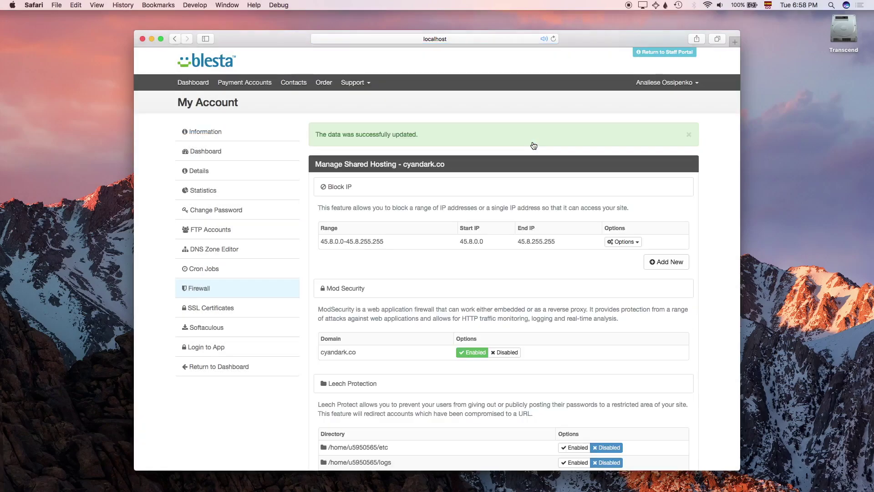
left_click(687, 136)
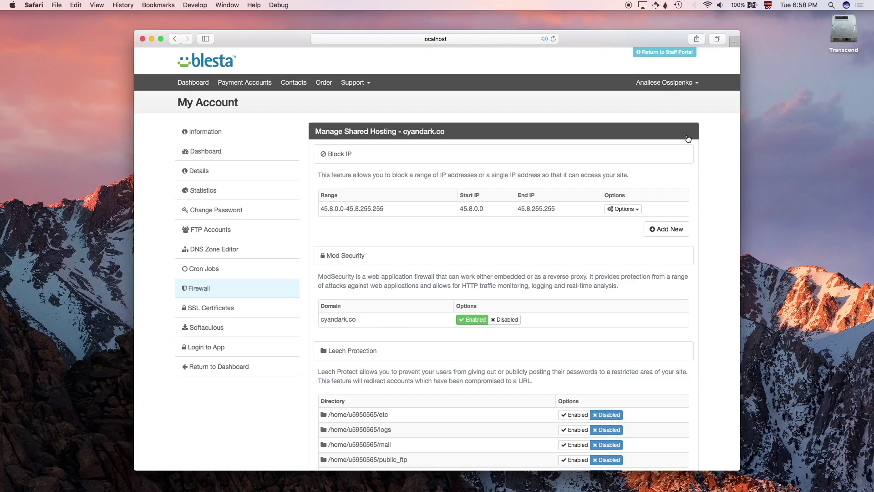
scroll(567, 284, "down", 5)
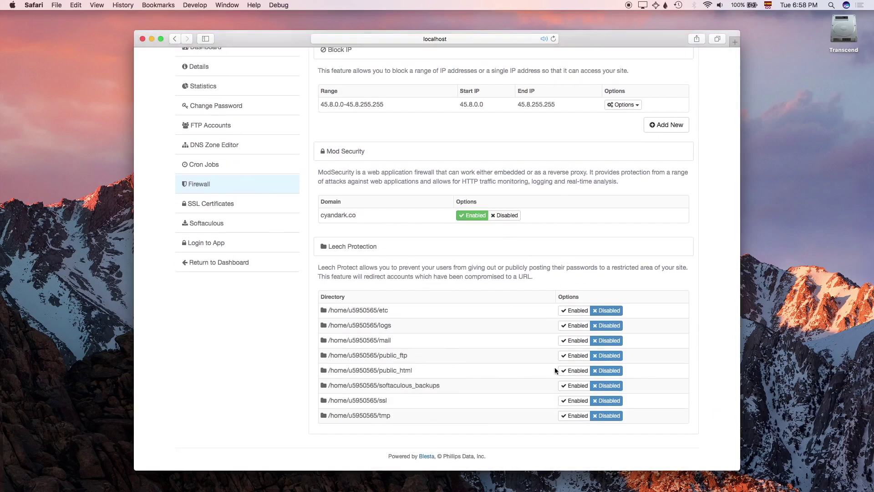
Step: Enable leech protection on public_html with 10 logins, an alert e-mail and redirect cyandark.com
left_click(575, 370)
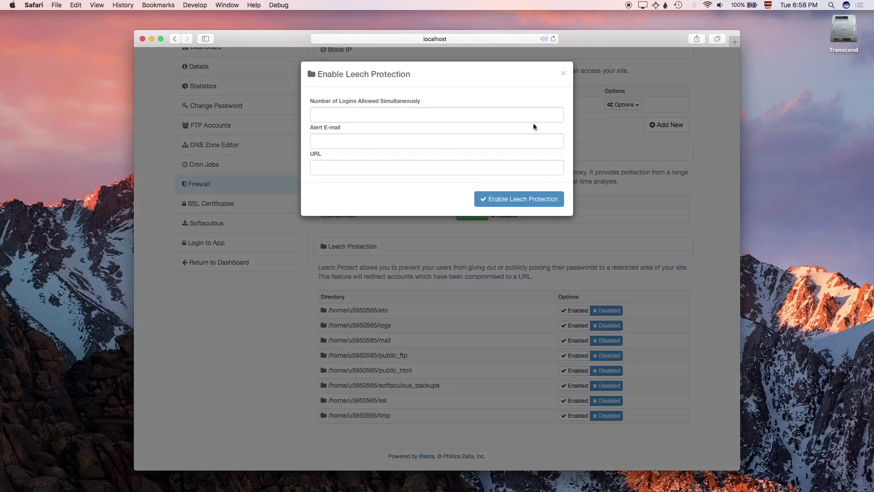
left_click(467, 117)
type("10")
key("Tab")
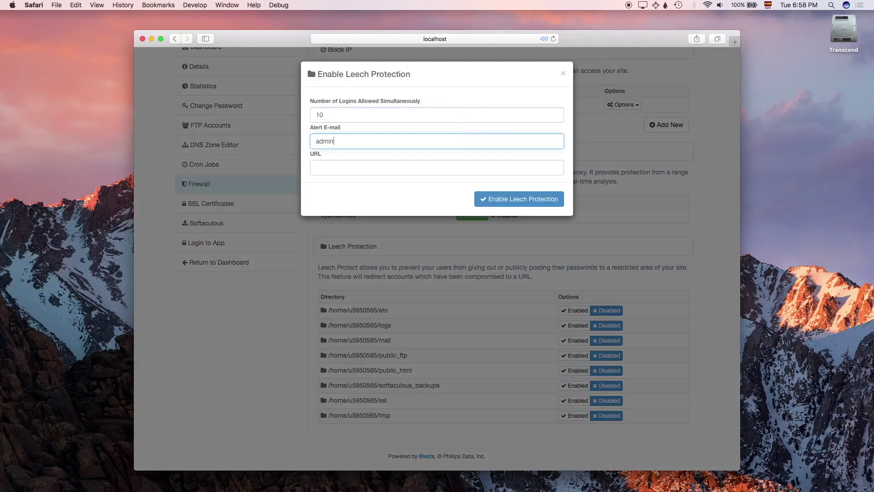
left_click(458, 163)
type("cyandark.com")
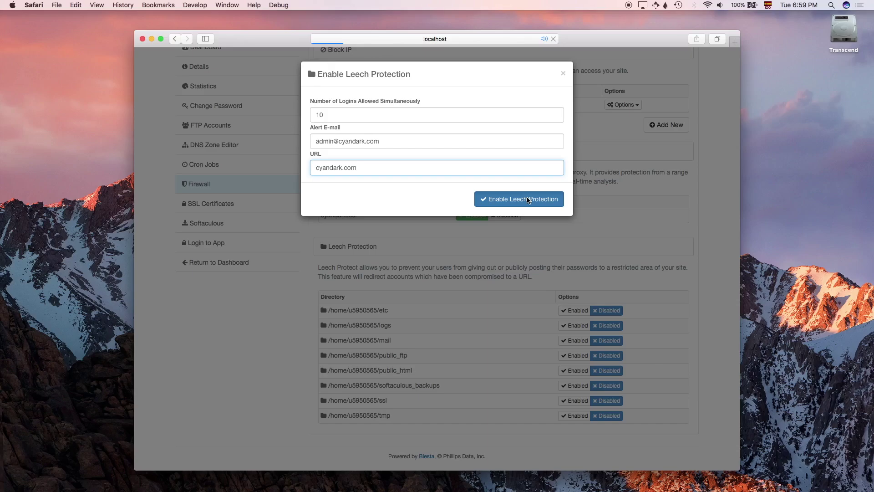
left_click(528, 199)
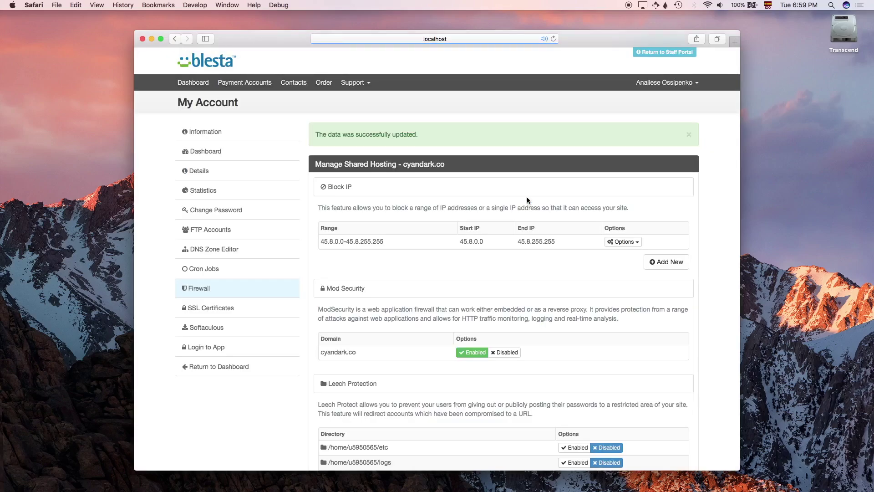
Step: Add a Once Per Hour (0 * * * *) cron job running 'ls -all'
left_click(687, 137)
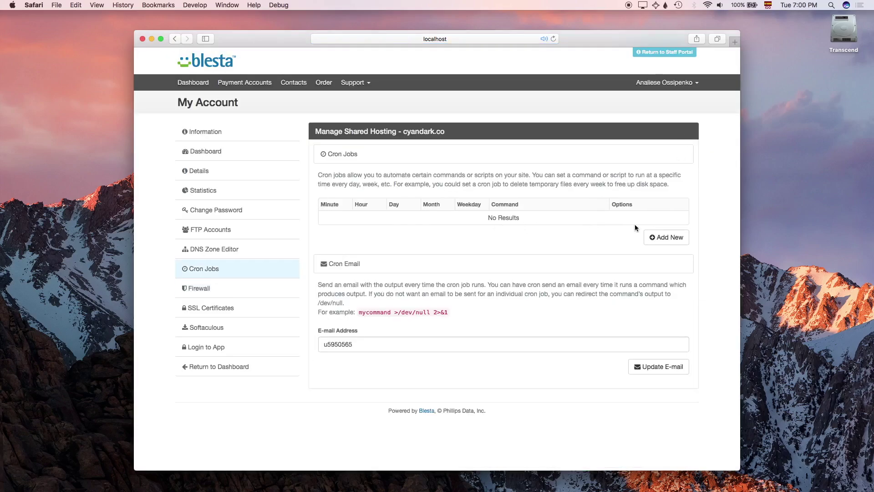
left_click(662, 237)
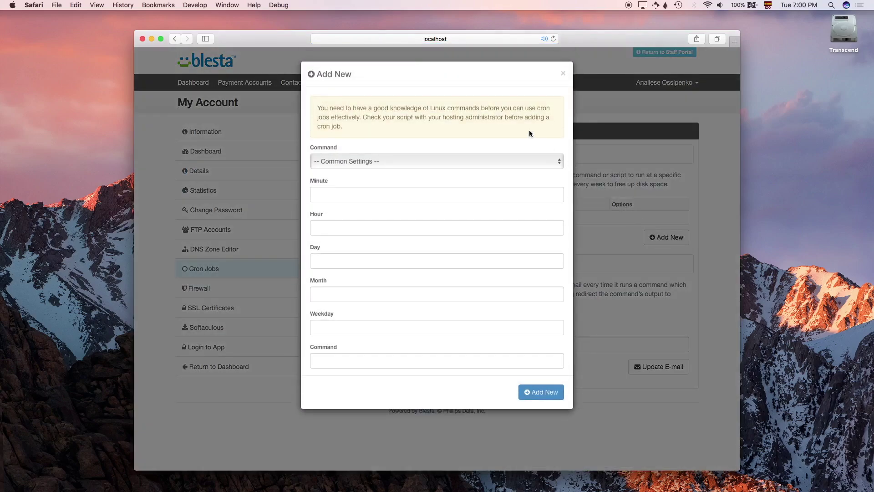
left_click(530, 160)
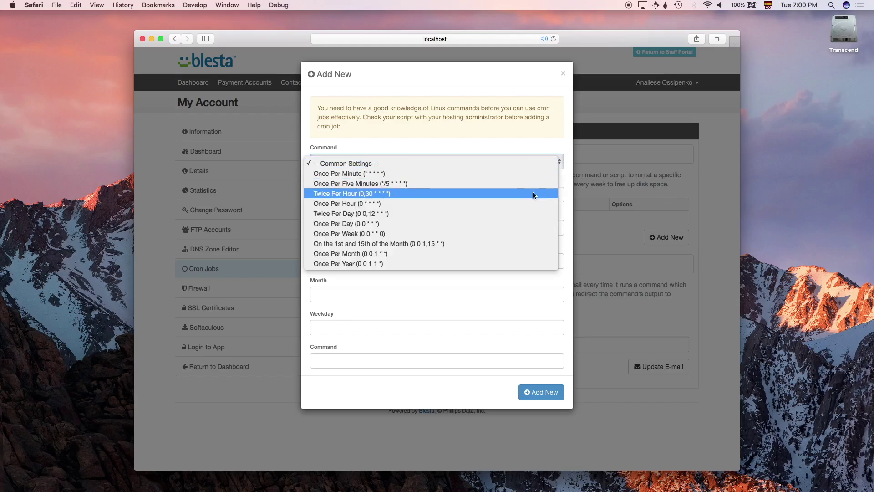
left_click(534, 203)
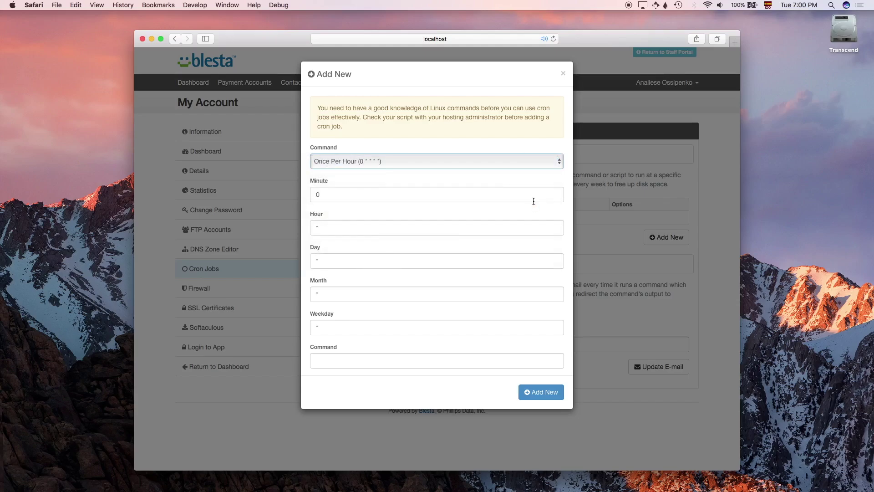
left_click(540, 357)
type("ls -all")
left_click(543, 392)
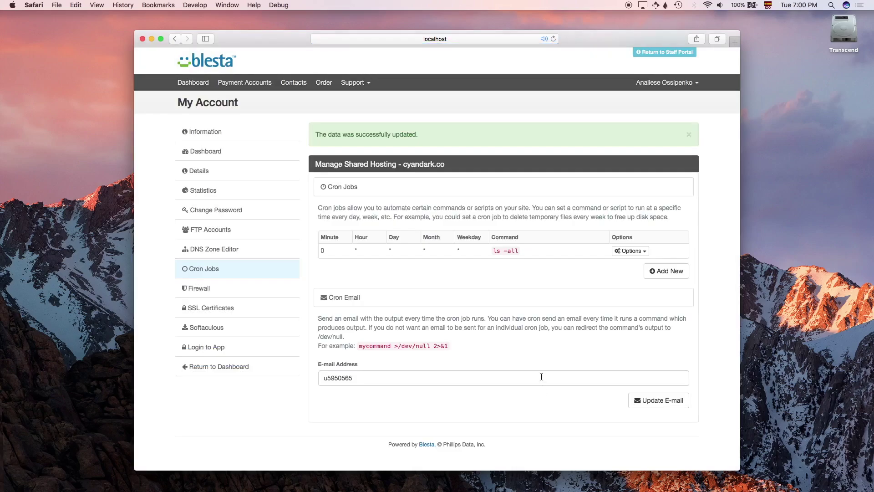
Step: Replace the Cron Email address with the admin e-mail and update it
left_click(540, 376)
key("super+a")
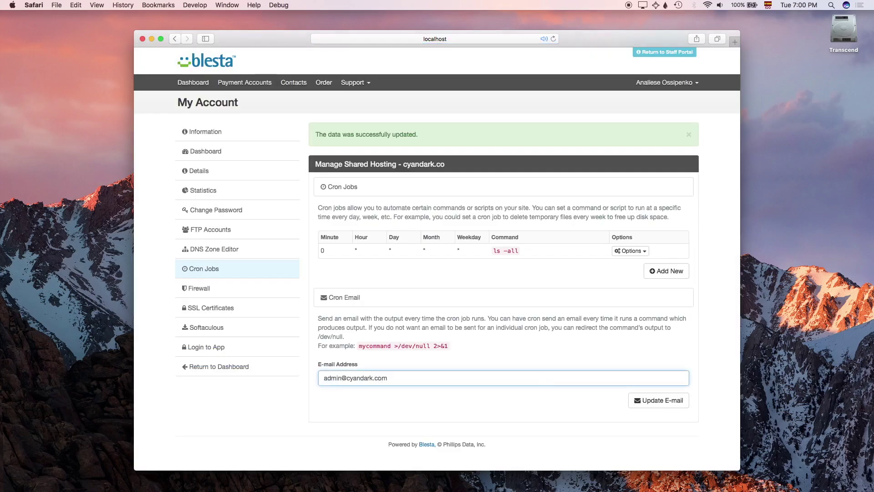
left_click(642, 402)
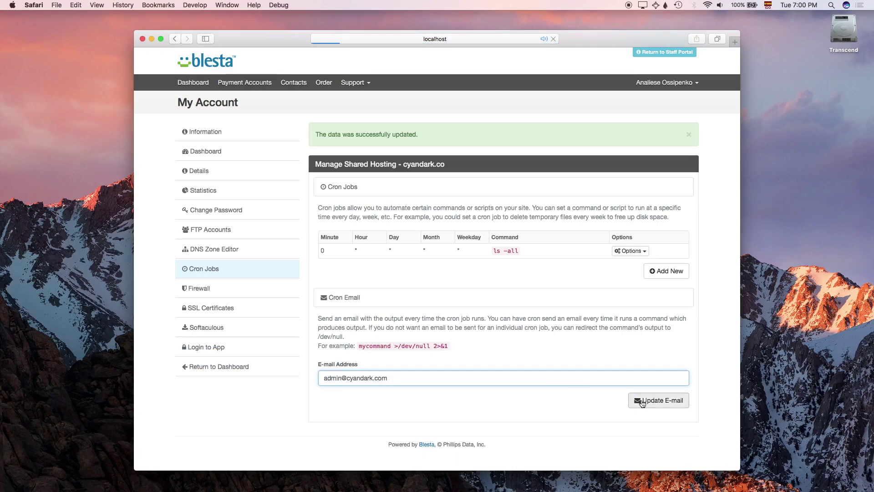